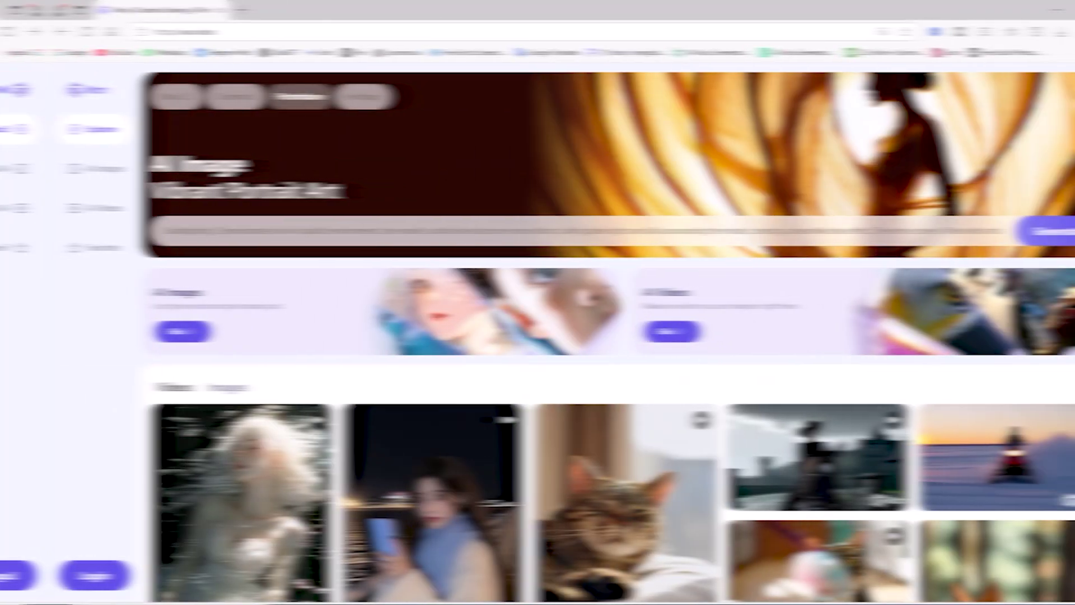
- Preview the white-haired girl video and its prompt on Explore, then close it
scroll(1071, 128, down, 10)
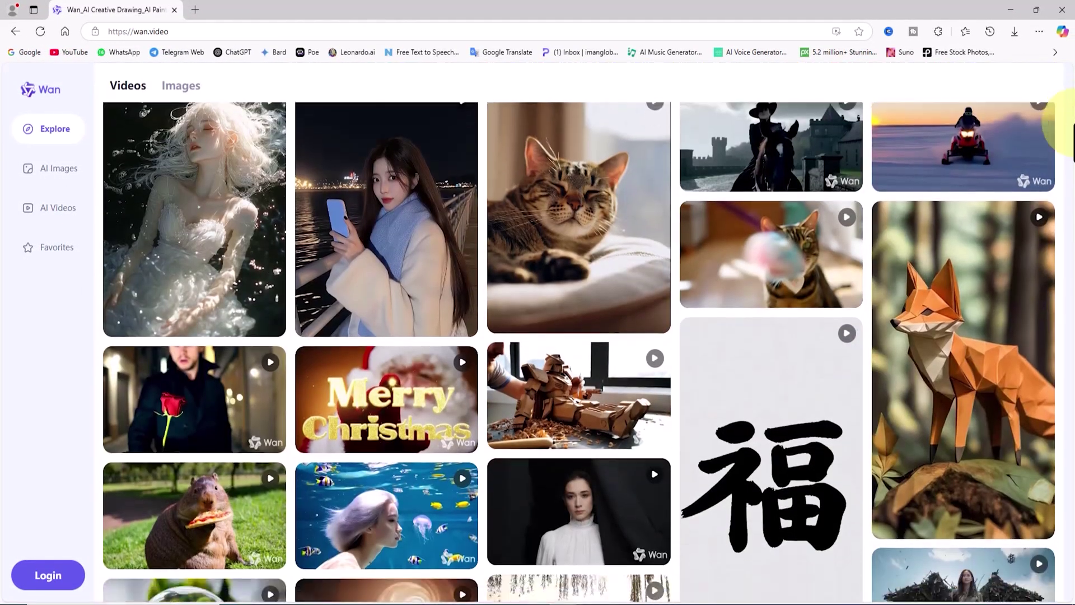
scroll(1070, 126, up, 10)
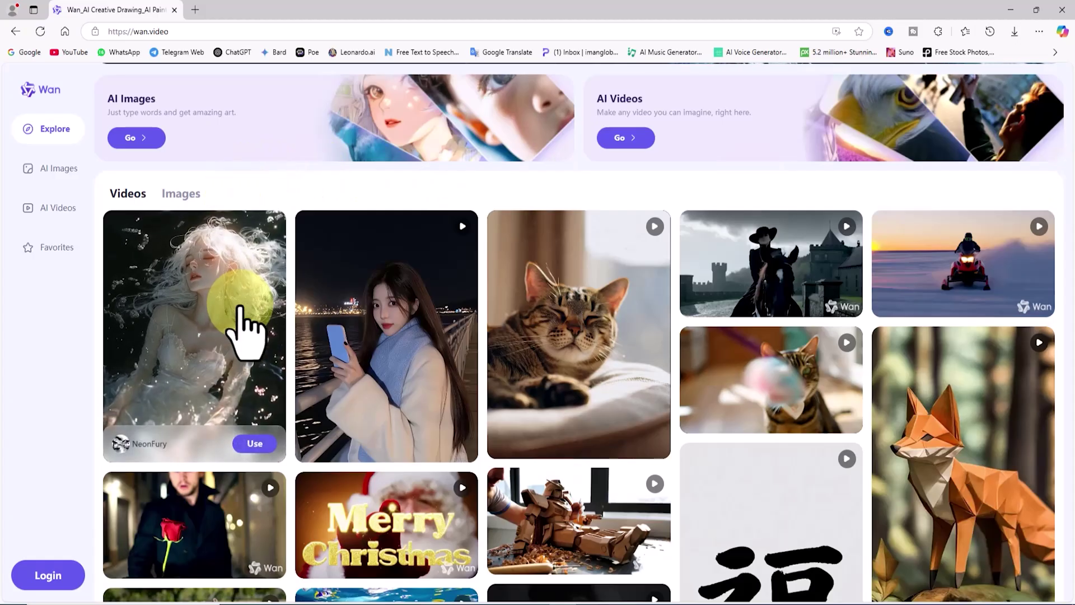
click(239, 320)
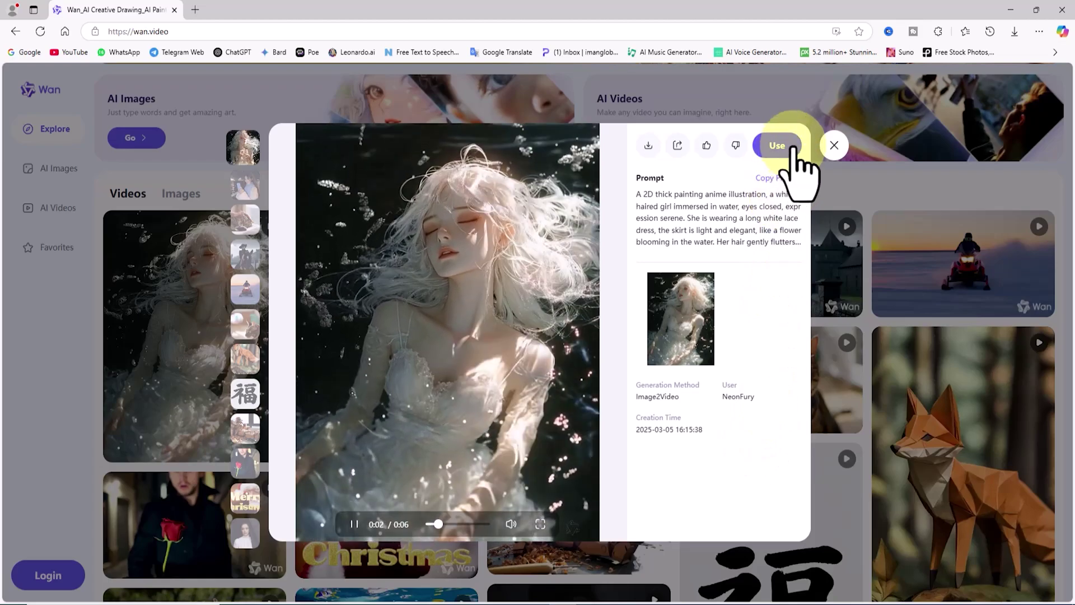
click(832, 141)
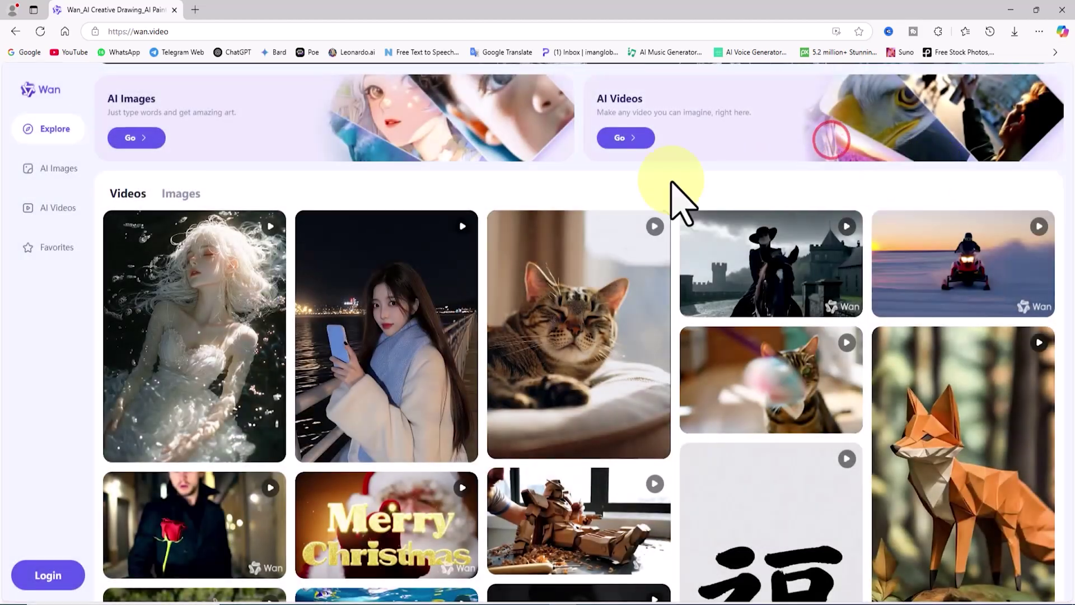
- Switch to example images and view the lion-dance hat portrait's prompt details, then close them
click(191, 194)
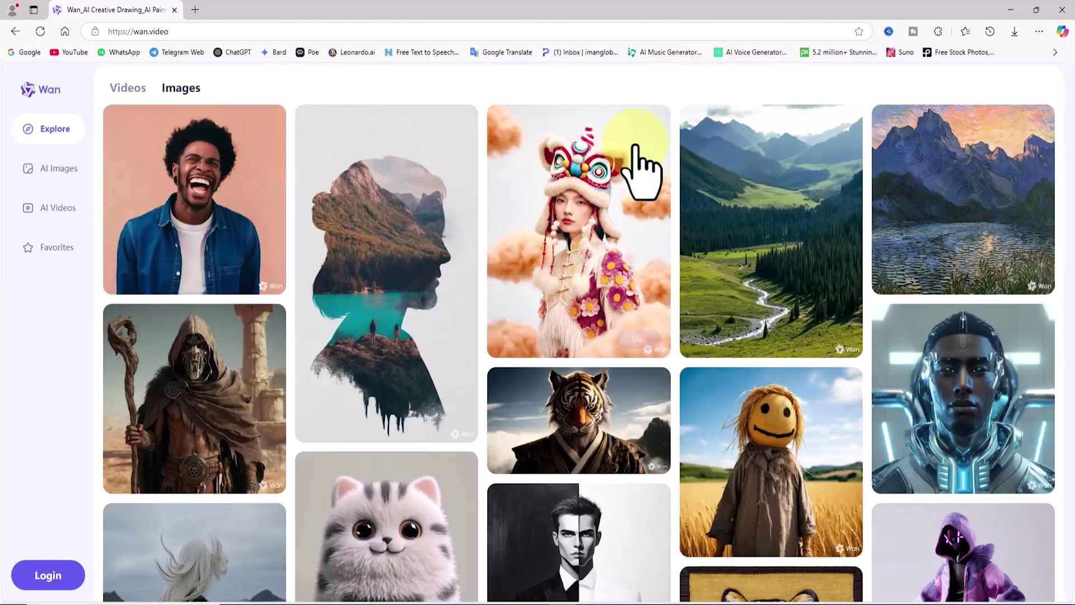
click(638, 154)
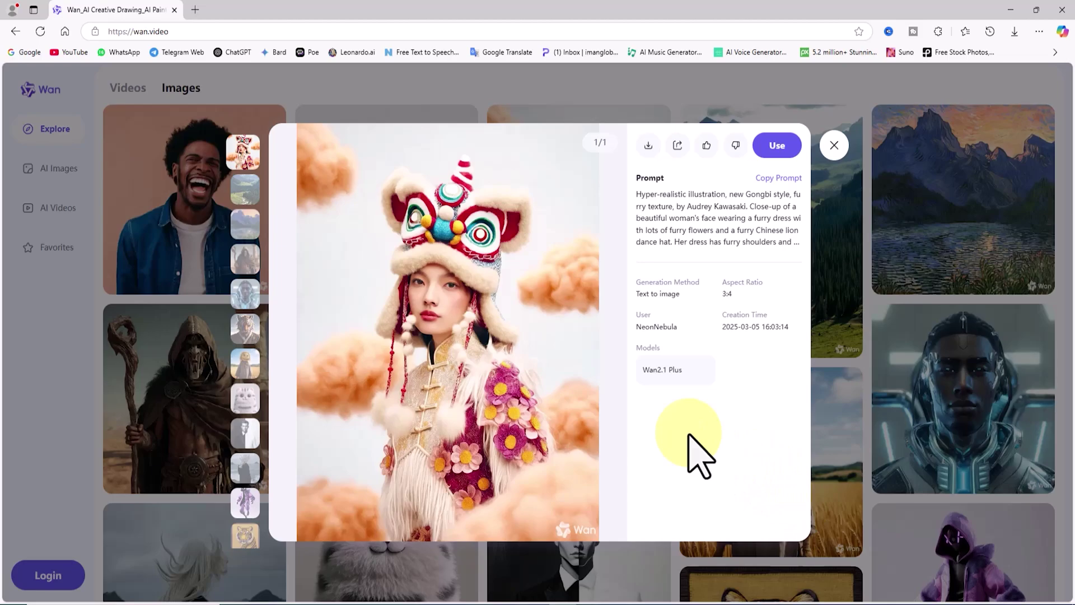
click(835, 146)
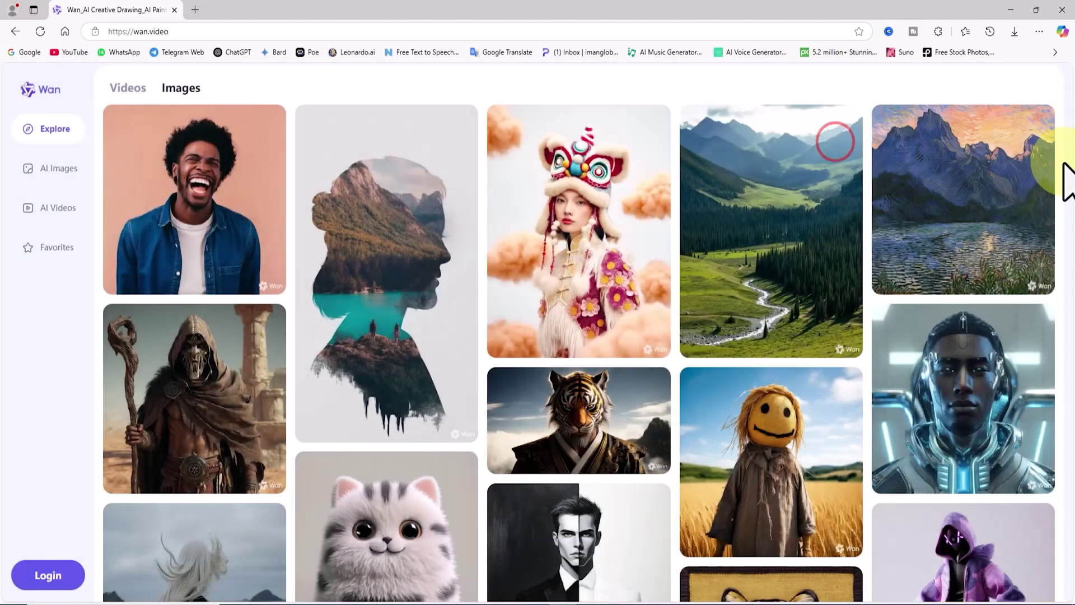
scroll(1063, 180, up, 5)
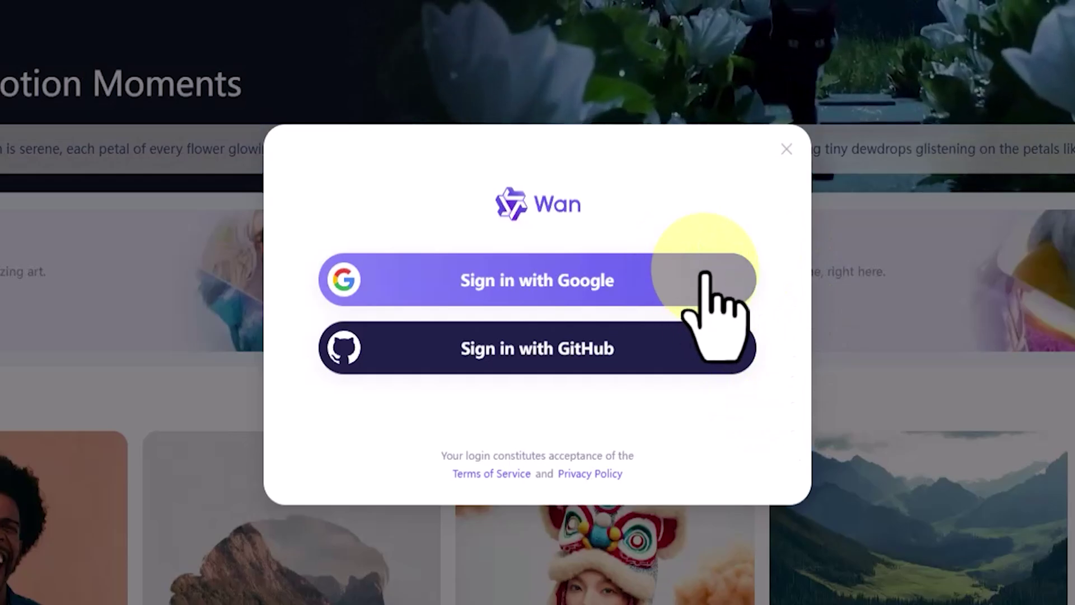
- Sign in to Wan through Google, choosing the Google account to use
click(706, 276)
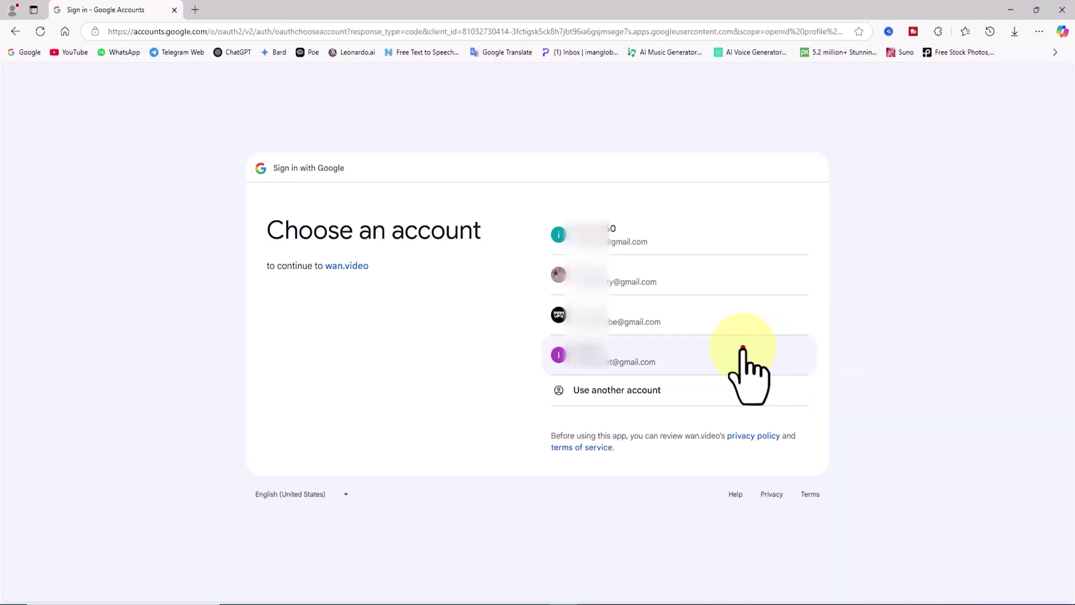
click(743, 348)
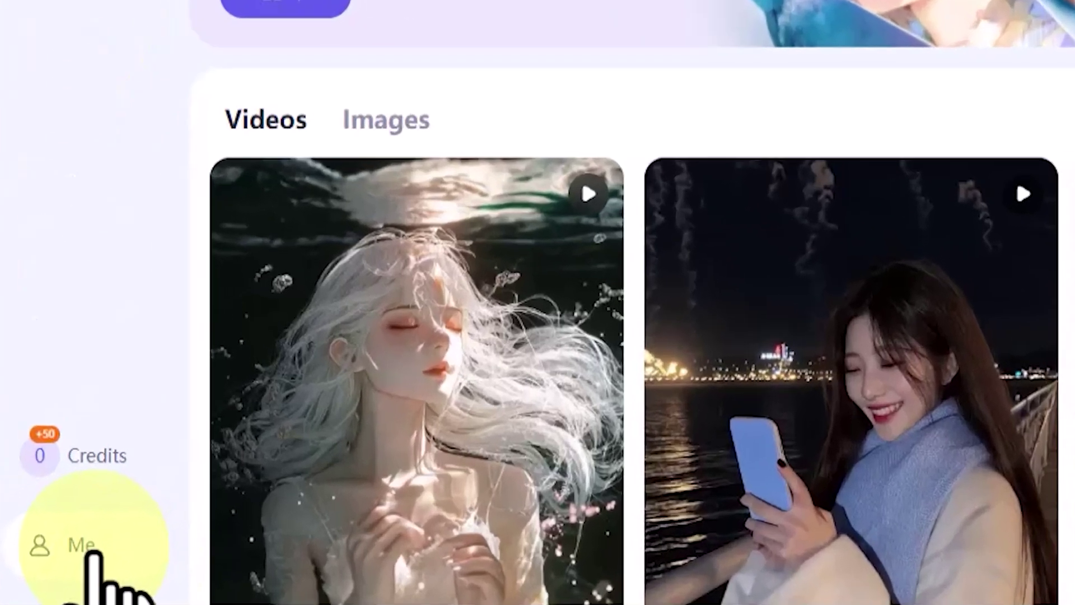
- Glance at the account details, then claim the daily check-in for 50 credits
click(49, 575)
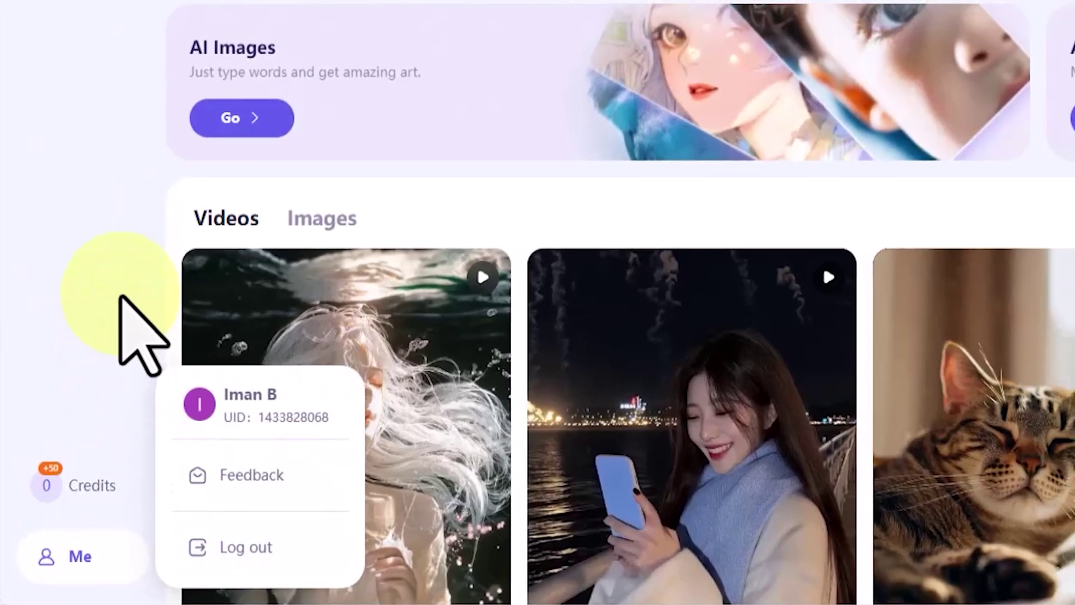
click(119, 297)
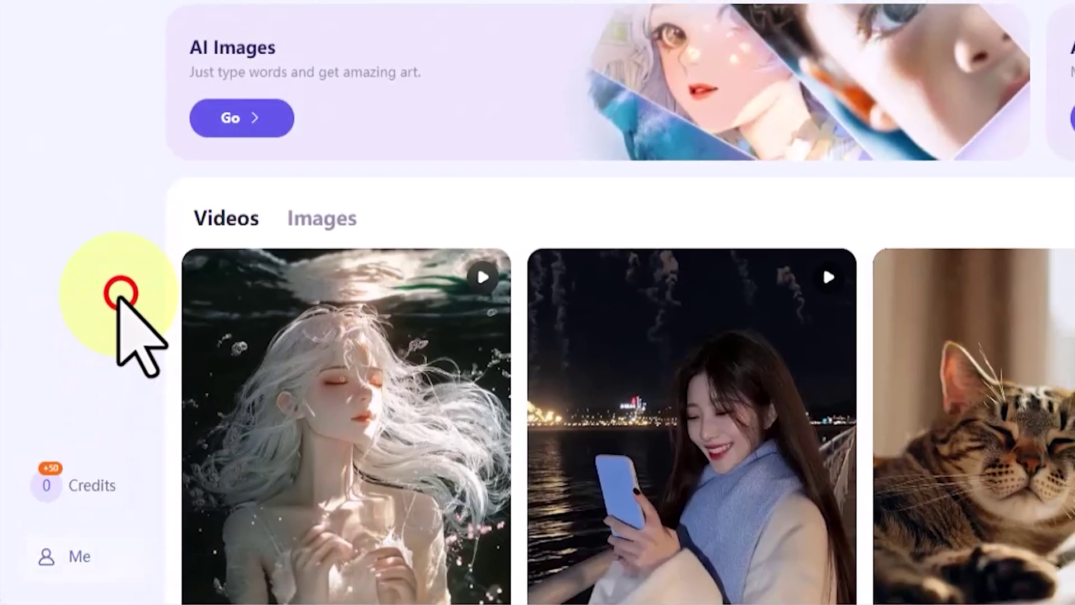
click(113, 481)
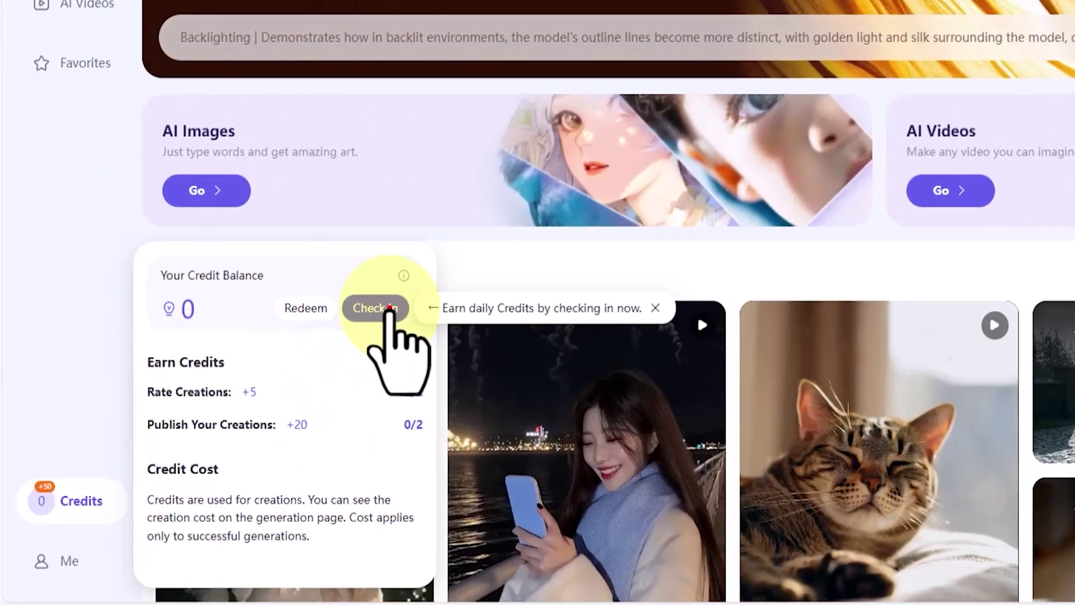
click(361, 328)
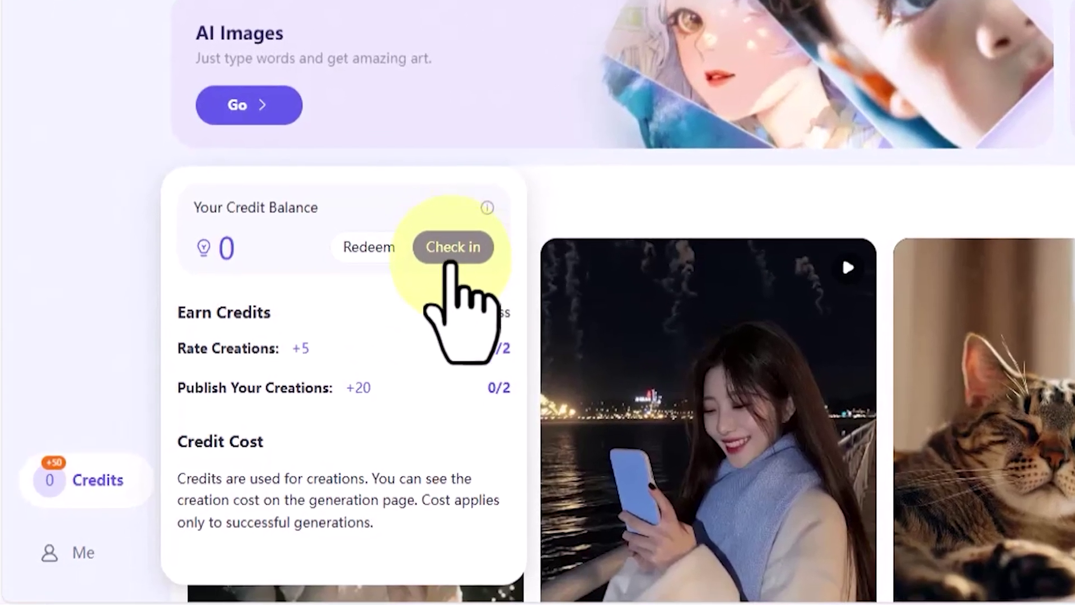
click(451, 262)
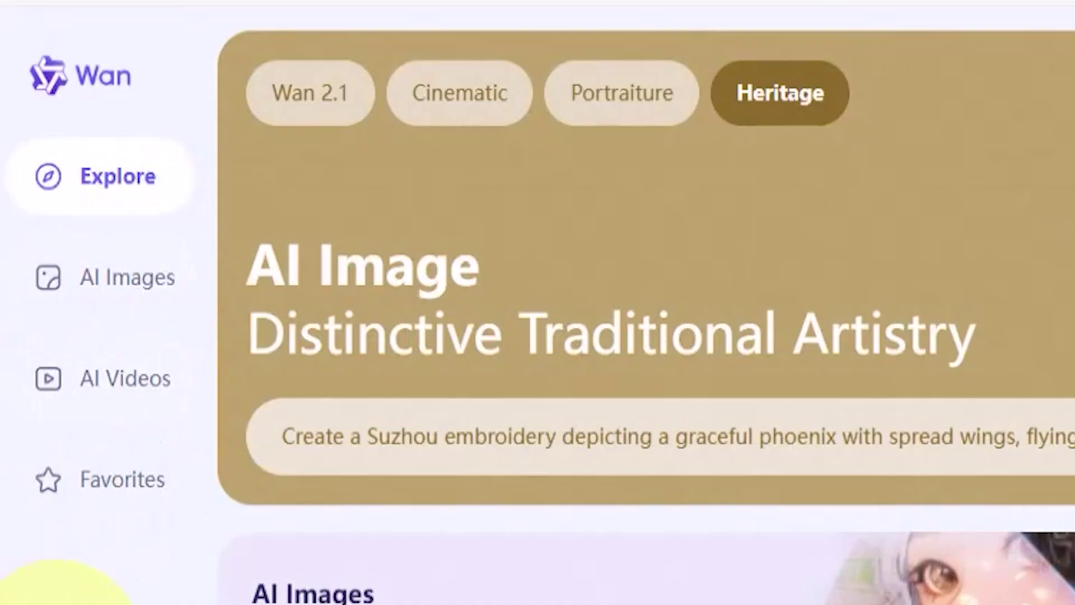
- Go to AI Videos and review the Text2Video model list, keeping 2.1 Plus at 16:9
click(143, 367)
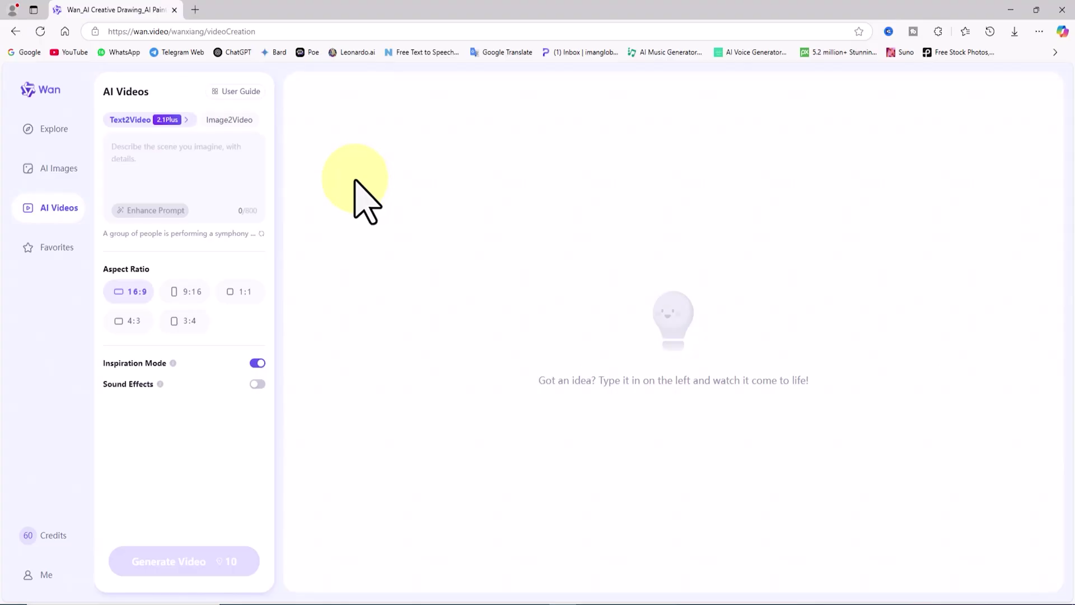
click(187, 120)
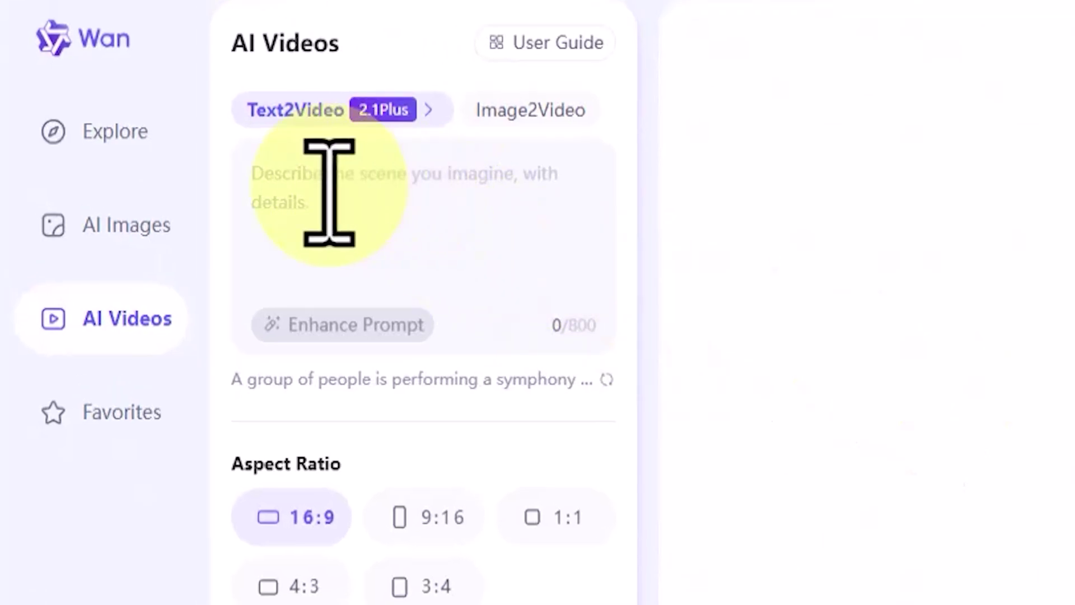
- Paste the 255-character Lamborghini scene description into the prompt and dismiss the enhanced suggestion
right_click(373, 190)
click(533, 398)
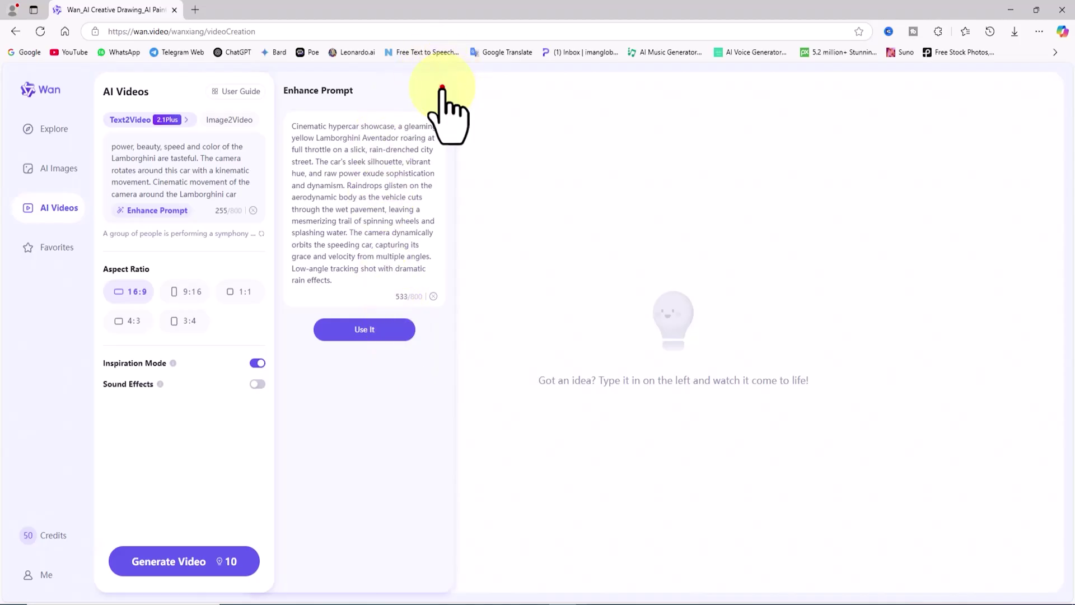
click(443, 88)
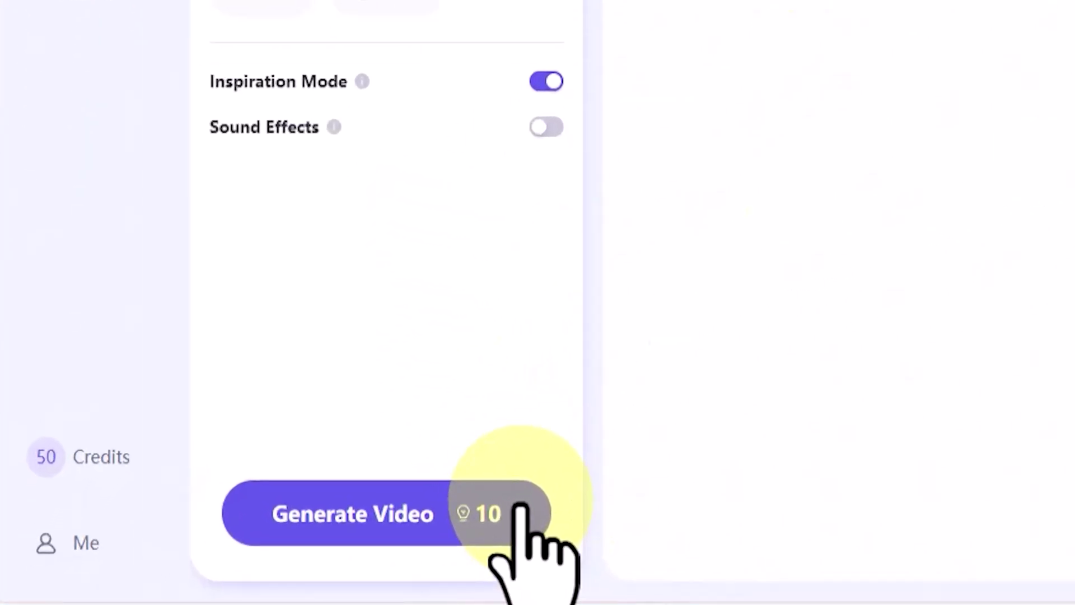
- Generate the 6-second yellow Lamborghini Text2Video clip and play it with its prompt details
click(519, 505)
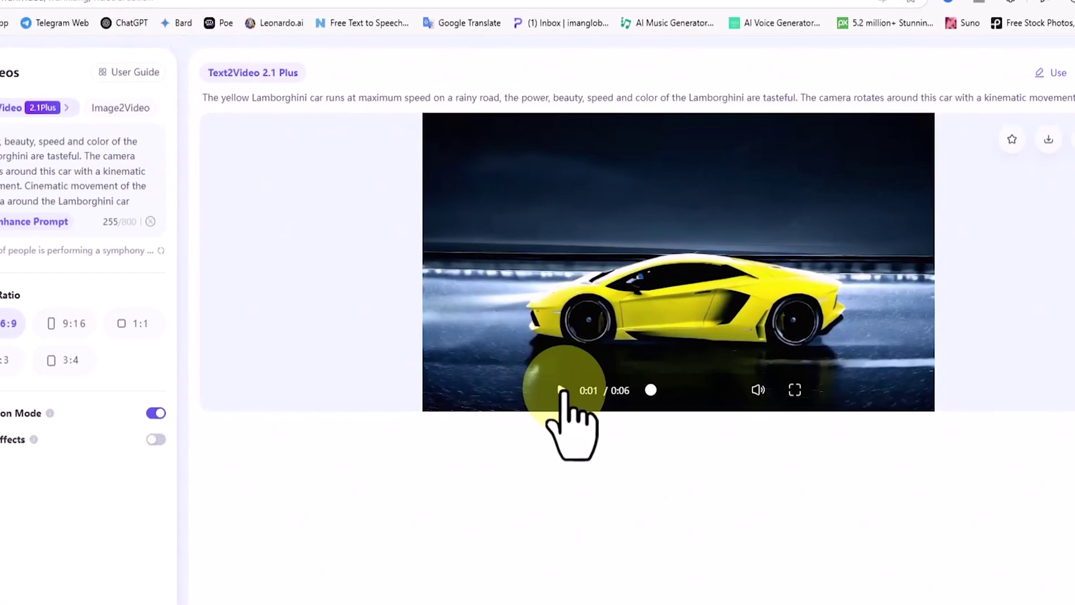
click(567, 367)
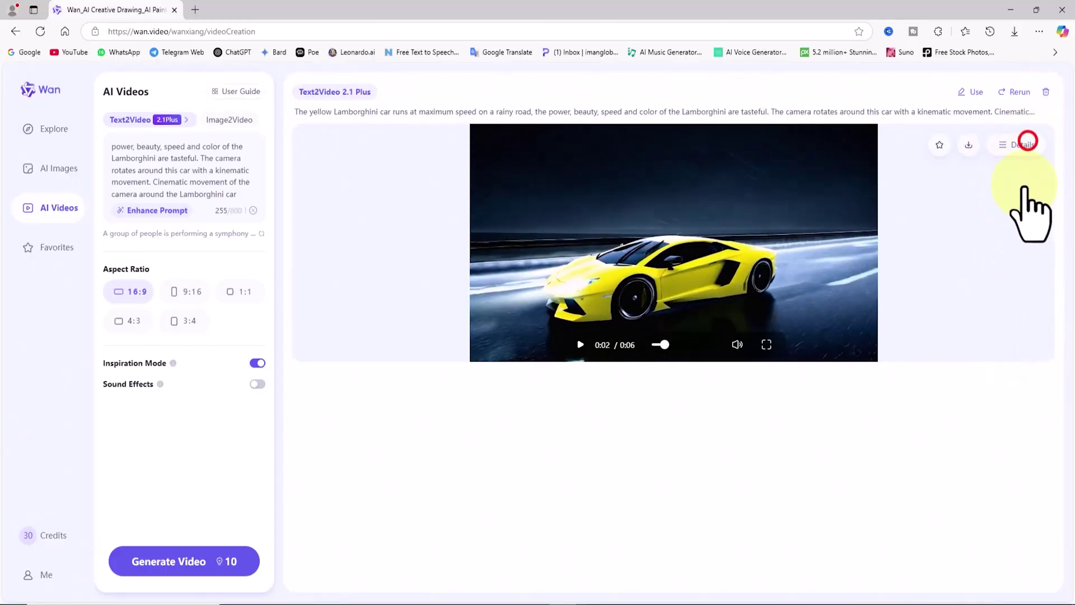
click(1025, 143)
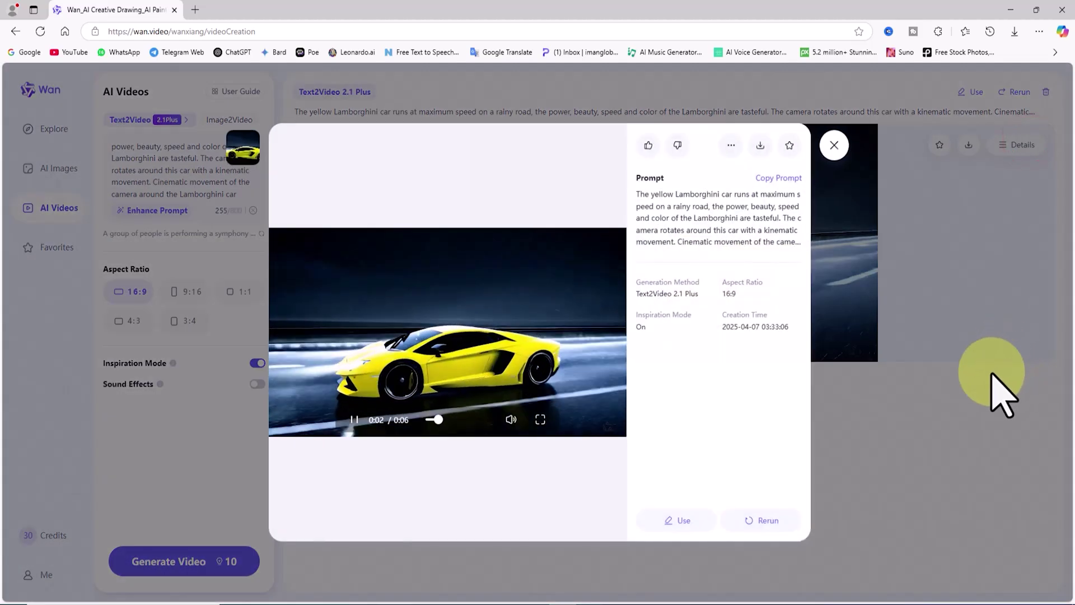
click(540, 419)
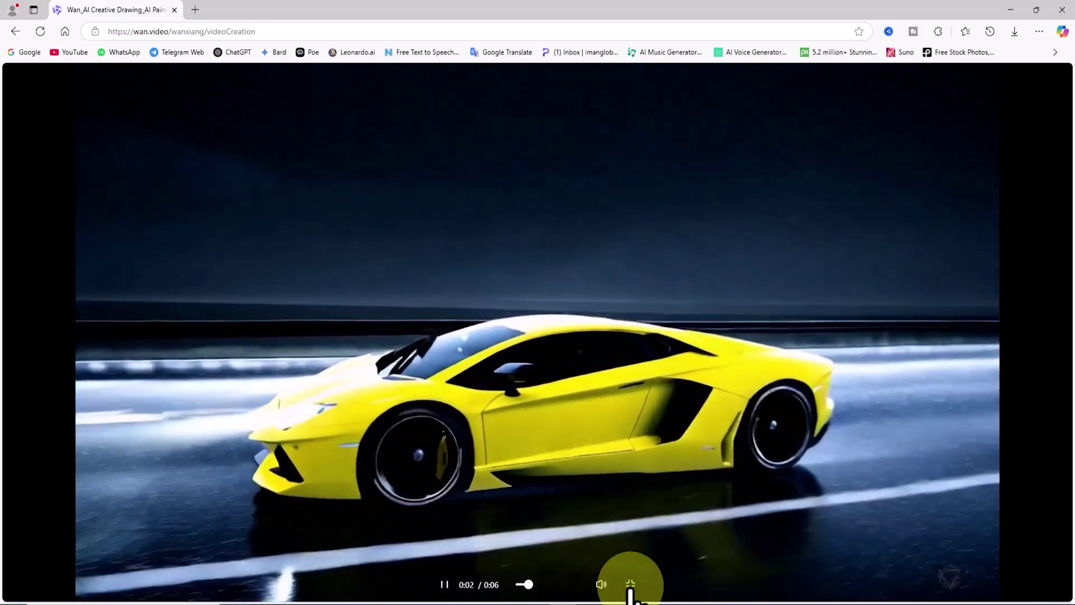
- Download the Lamborghini video as an MP4 file
click(630, 584)
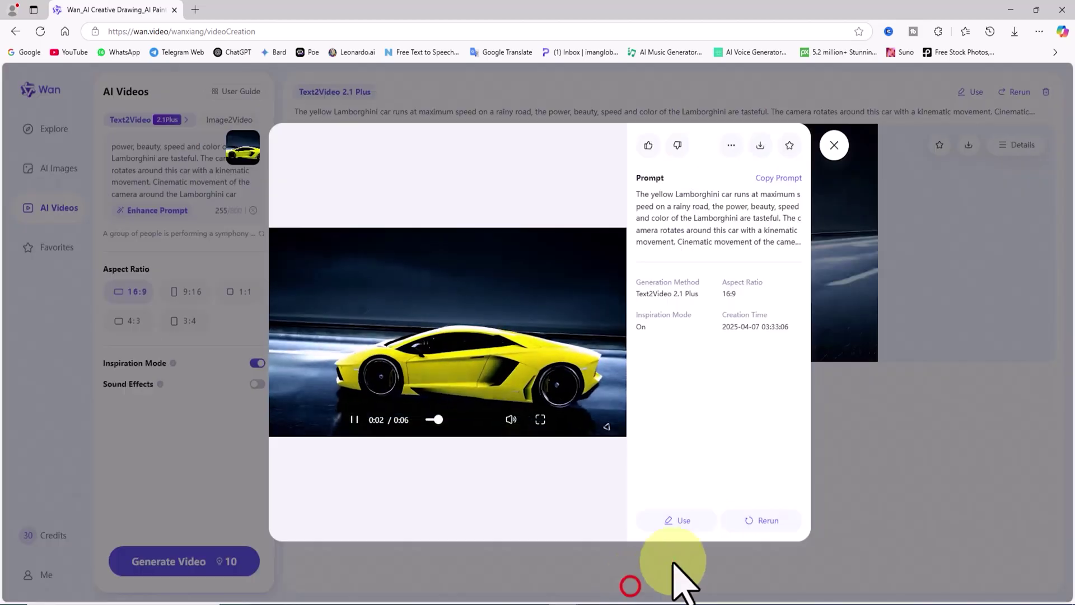
click(835, 144)
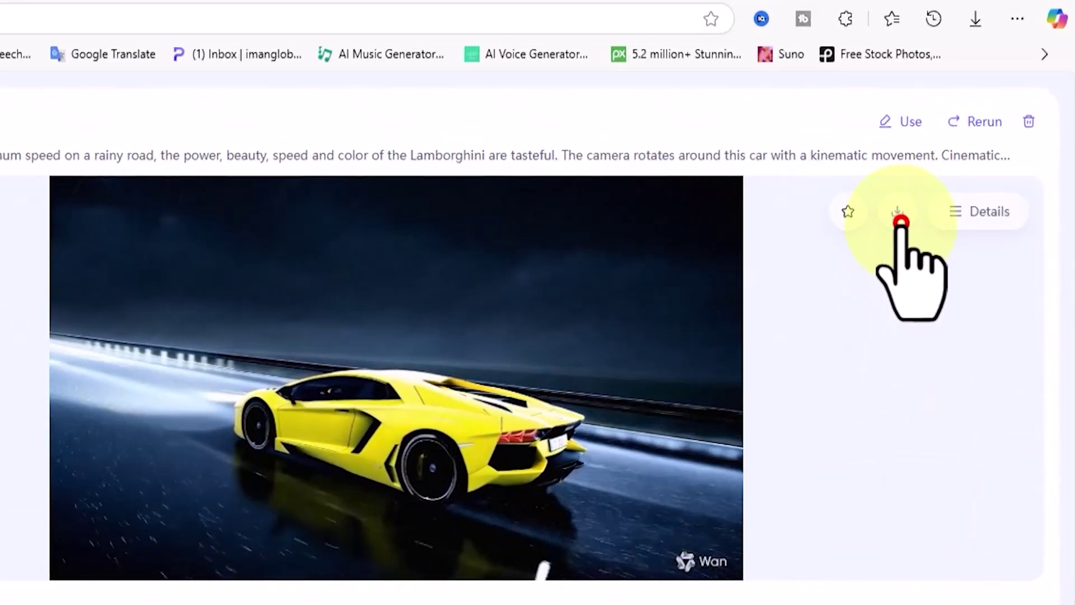
click(899, 219)
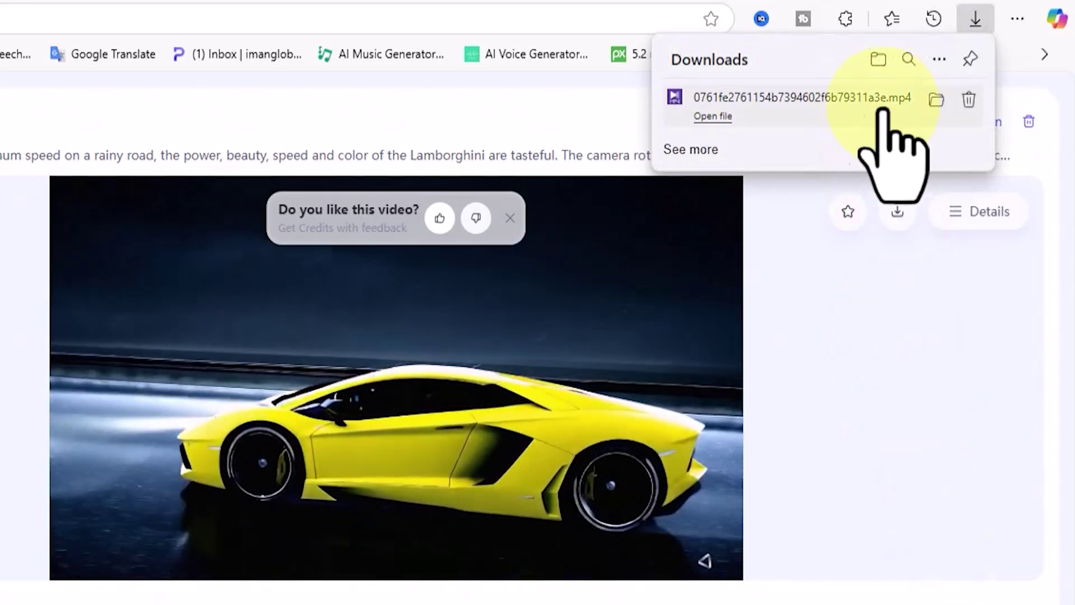
click(975, 18)
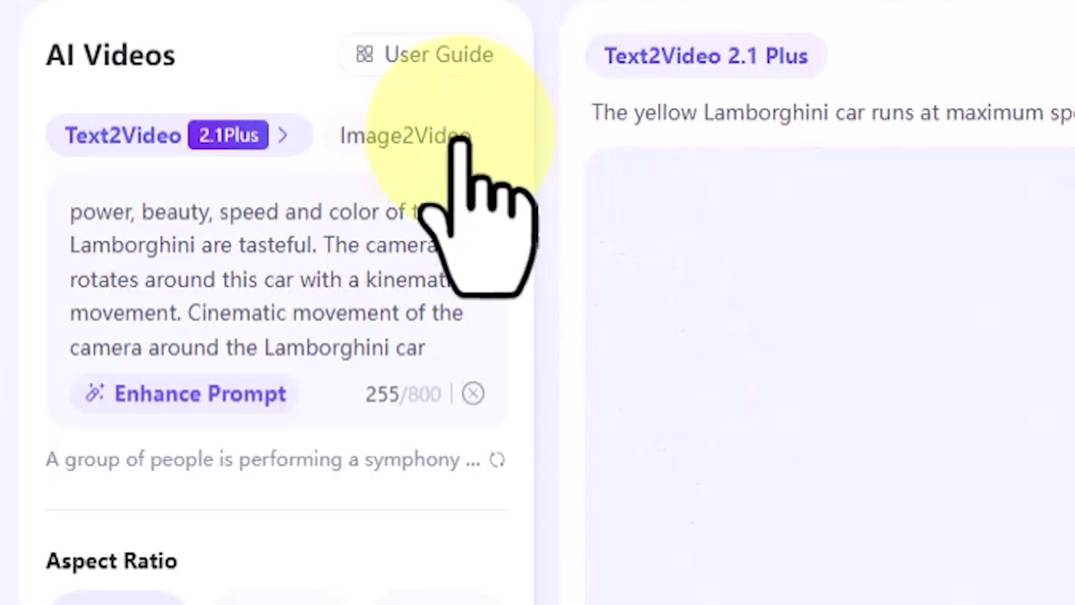
- Switch to Image2Video, upload 01 (4).jpg as the reference, and write the Hollywood-set prompt
click(464, 134)
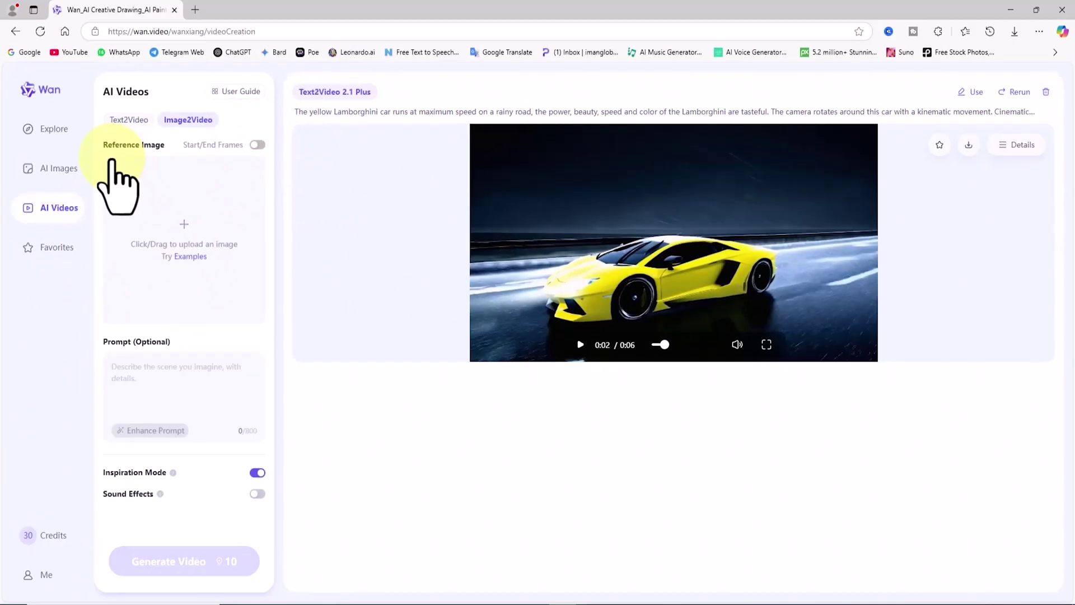
click(185, 224)
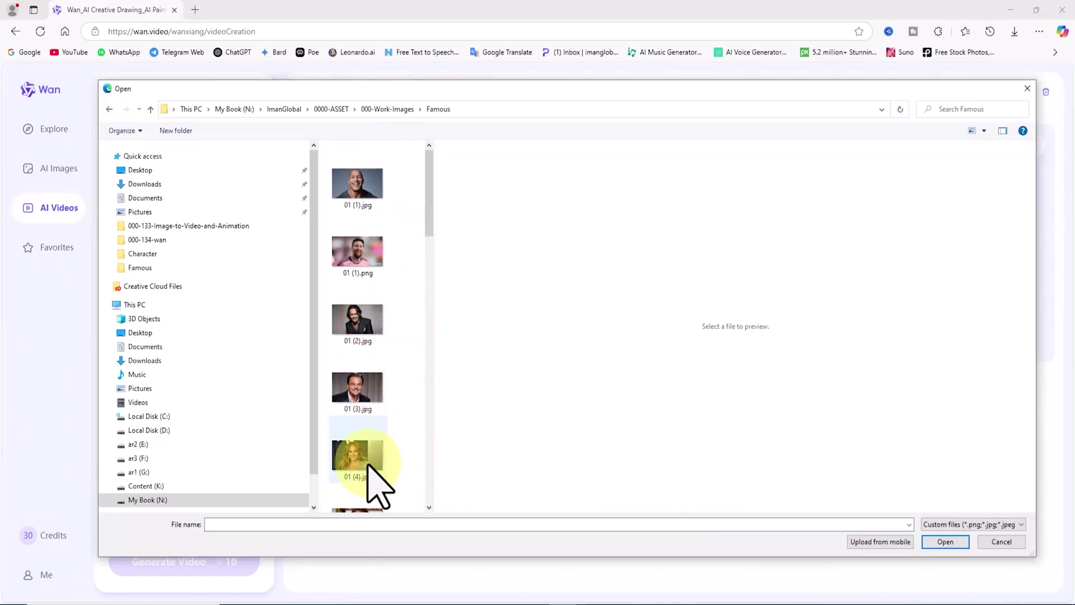
click(367, 464)
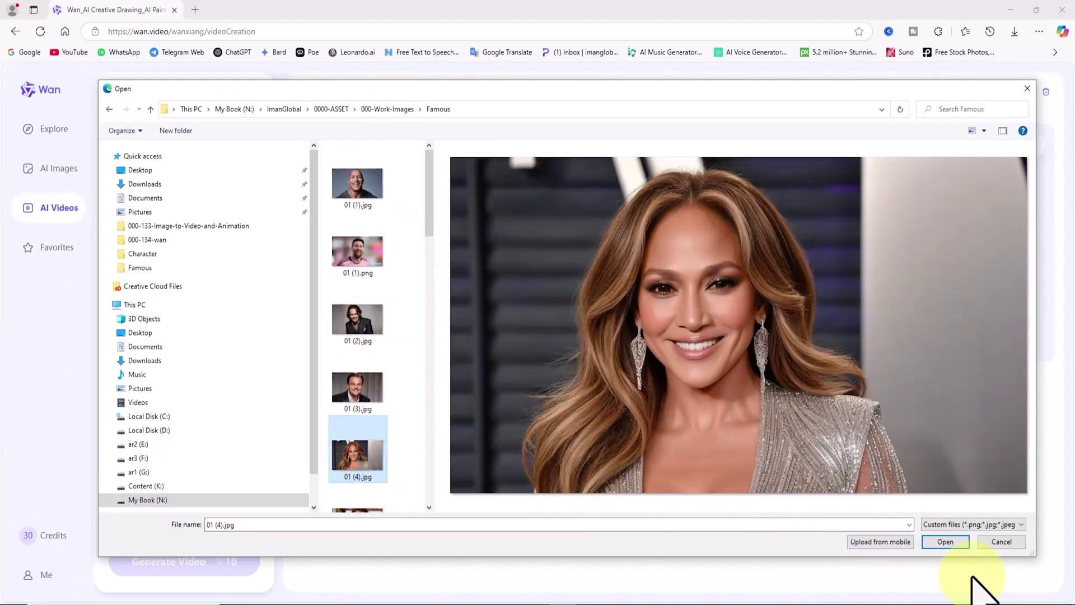
click(959, 543)
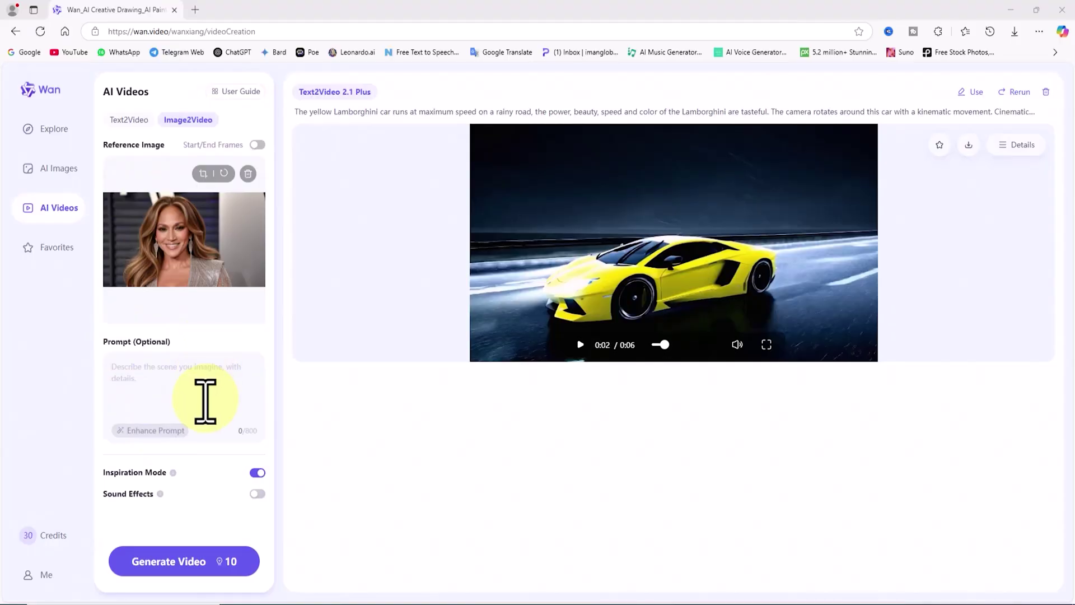
click(373, 596)
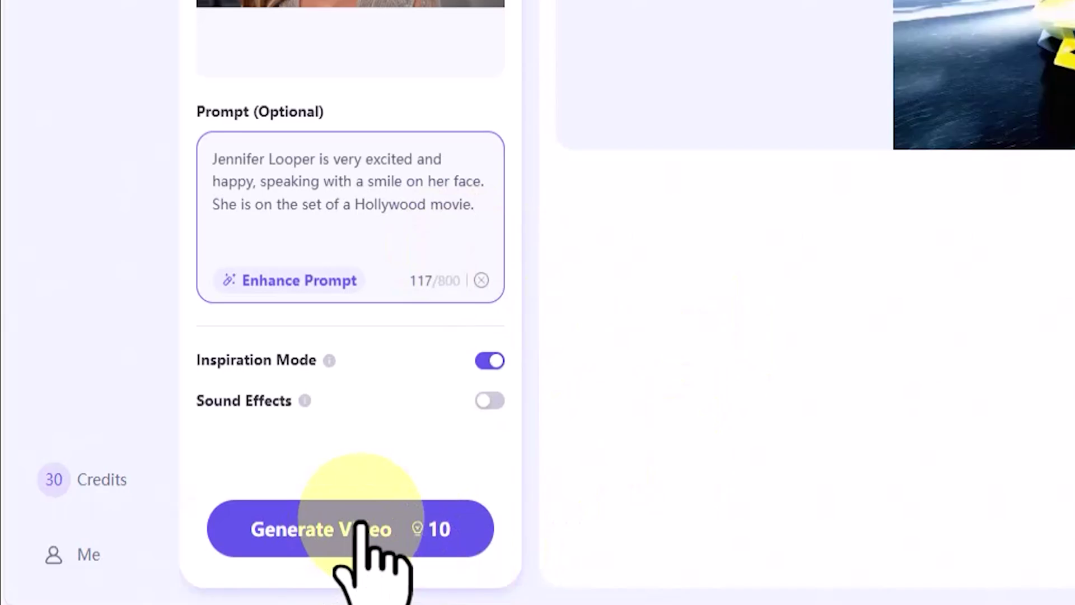
- Generate the 6-second smiling-woman Image2Video clip, watch it full-window, and give it a thumbs-up
click(189, 558)
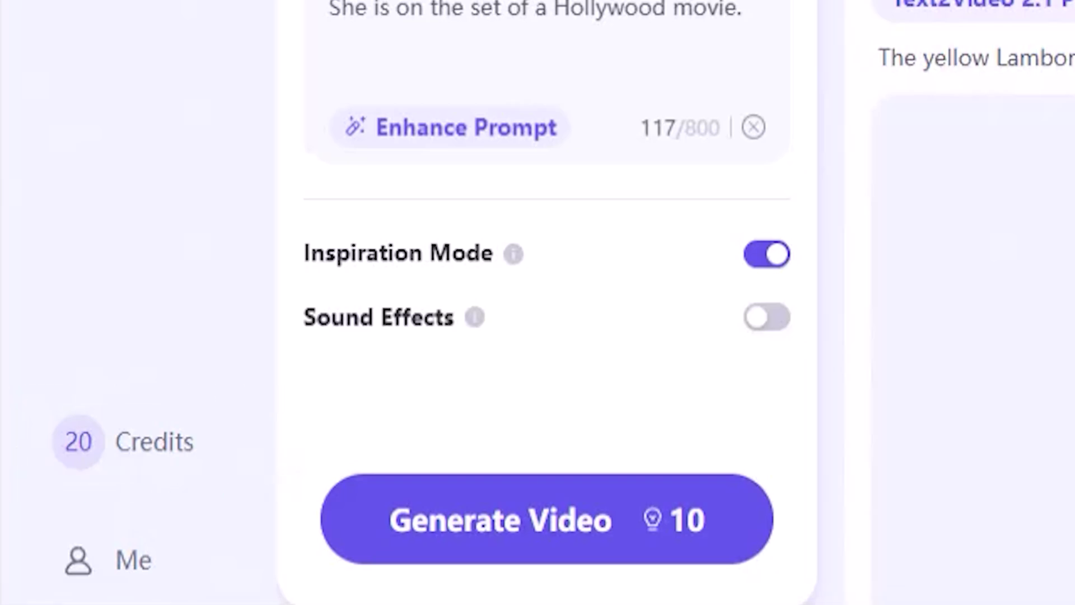
click(926, 96)
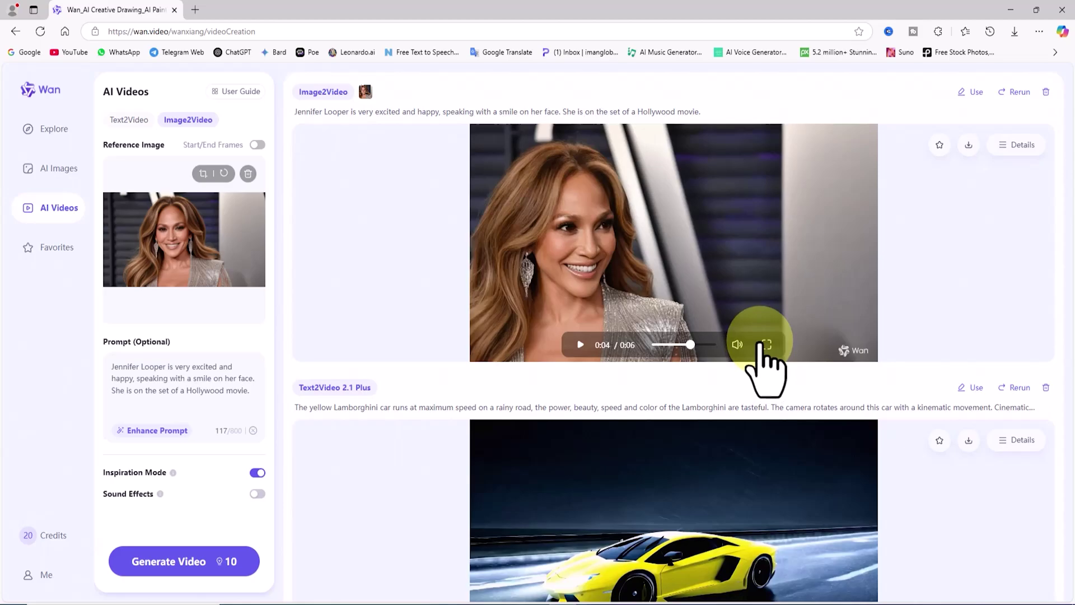
click(767, 344)
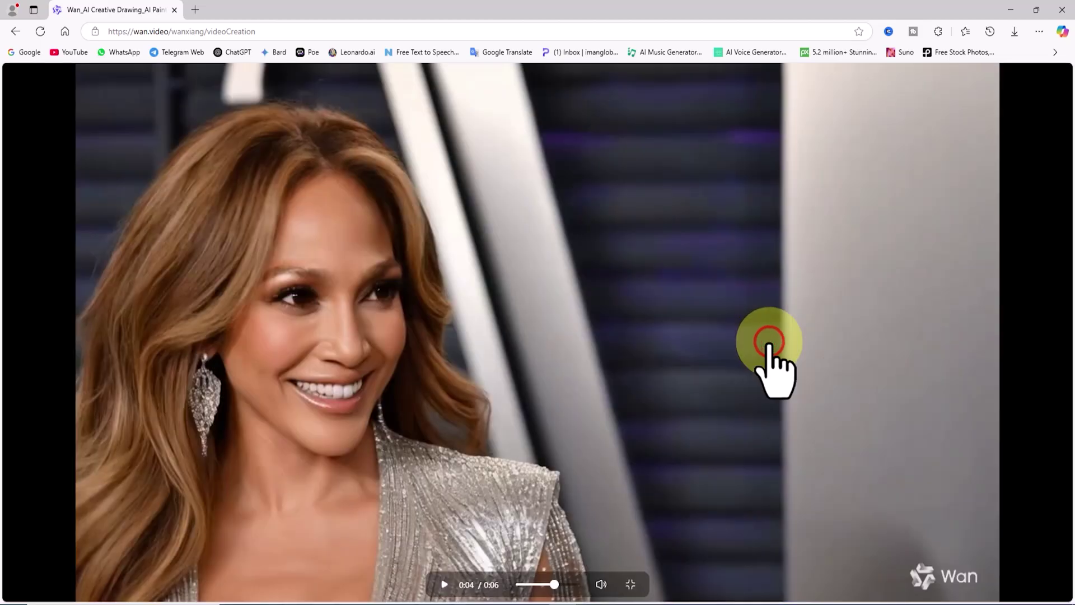
click(633, 585)
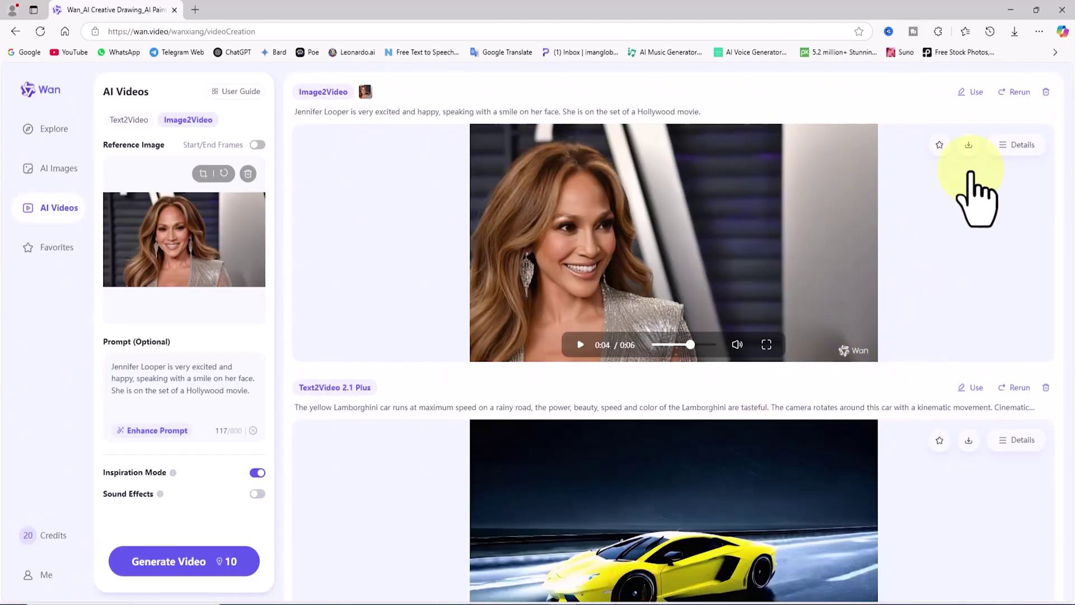
click(1003, 145)
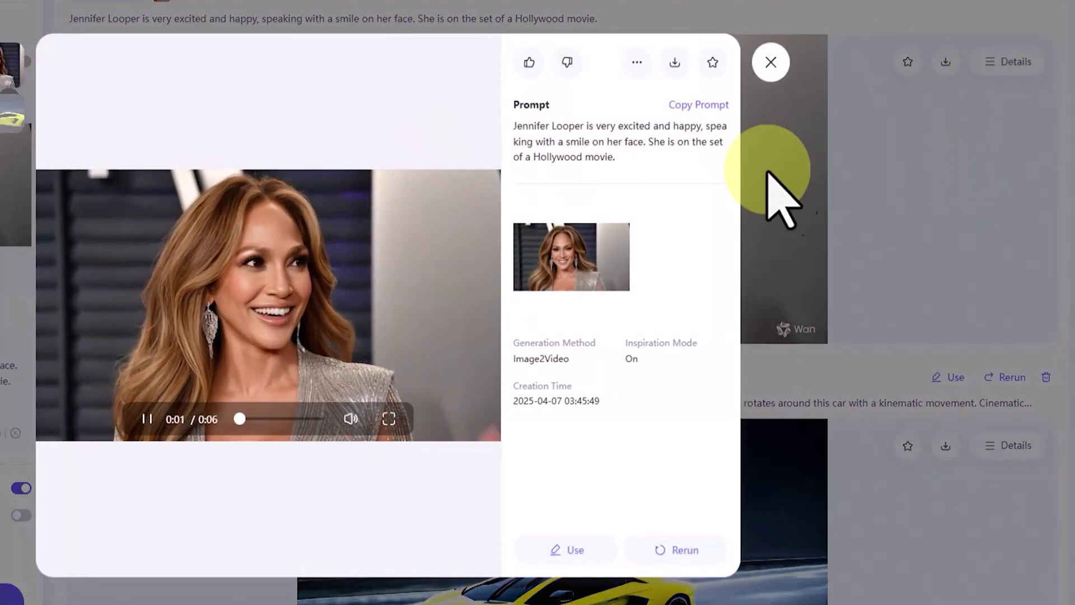
click(530, 62)
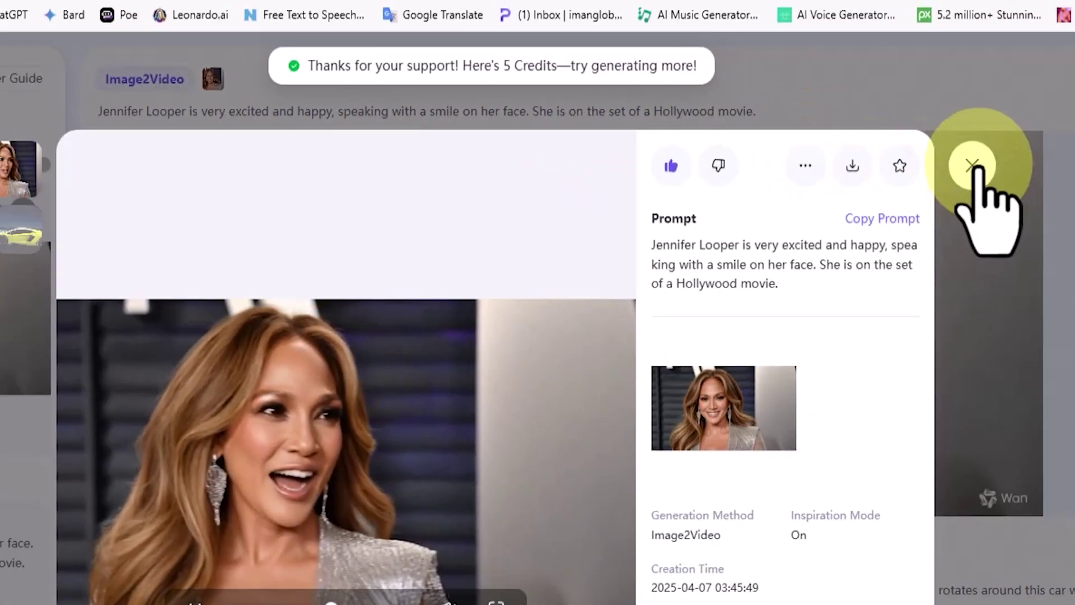
- Give the Lamborghini video a thumbs-up from its details panel
click(1073, 180)
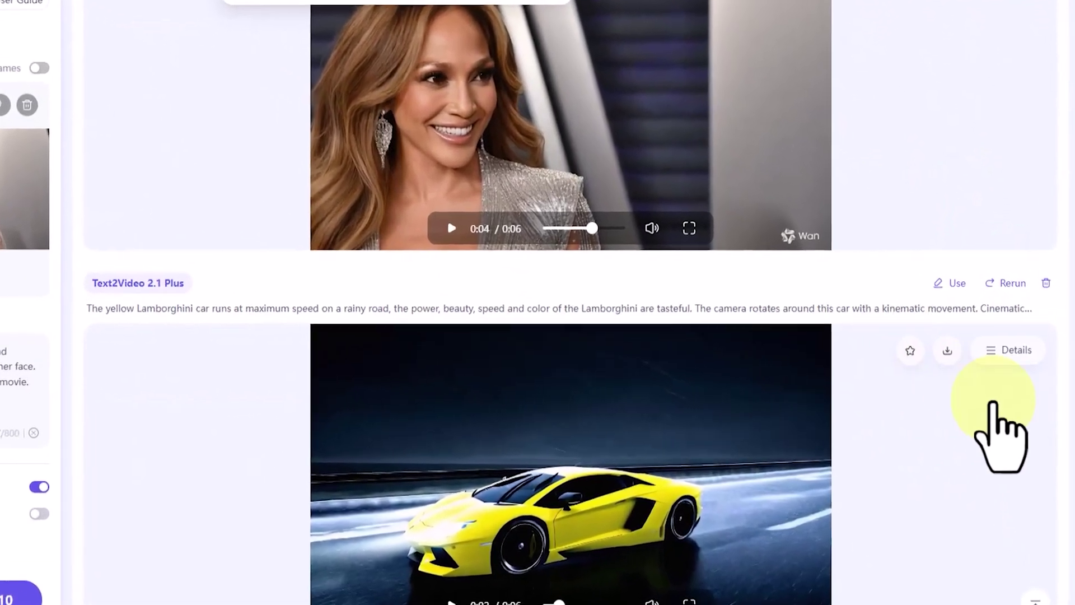
click(1031, 439)
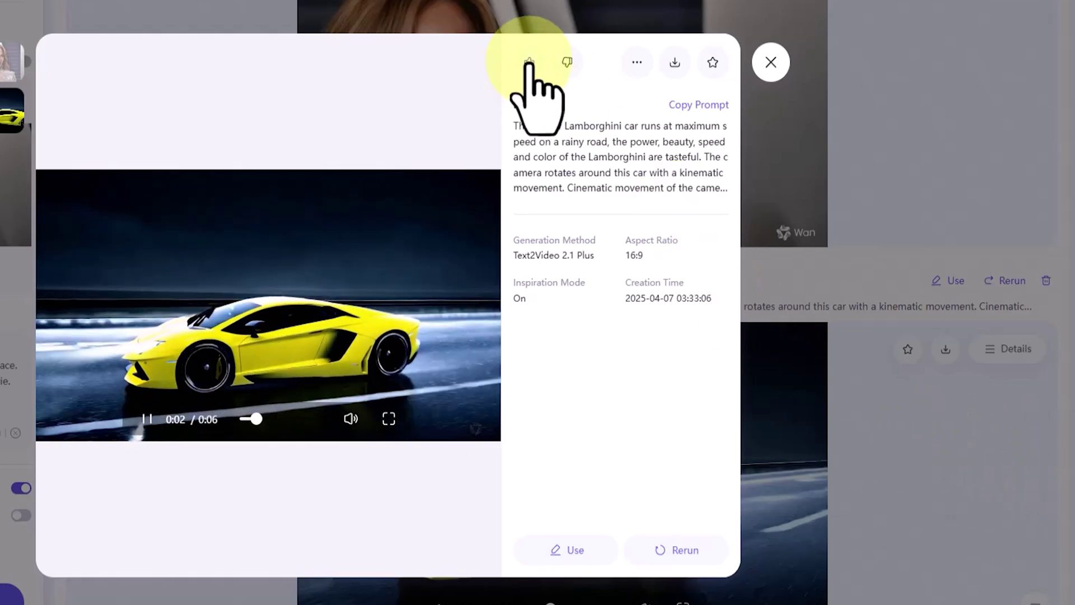
click(529, 62)
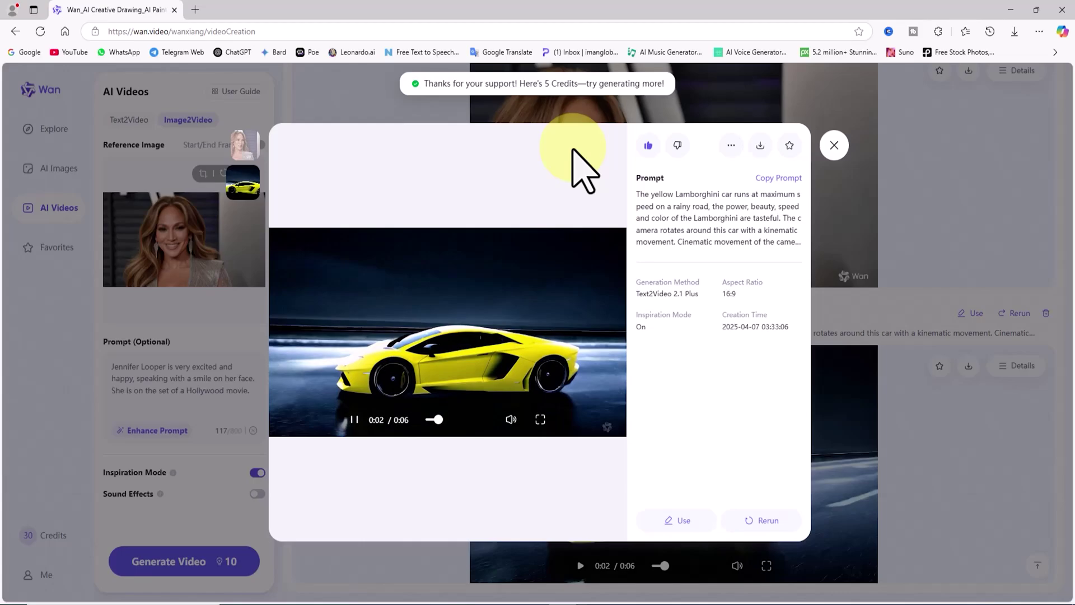
click(836, 143)
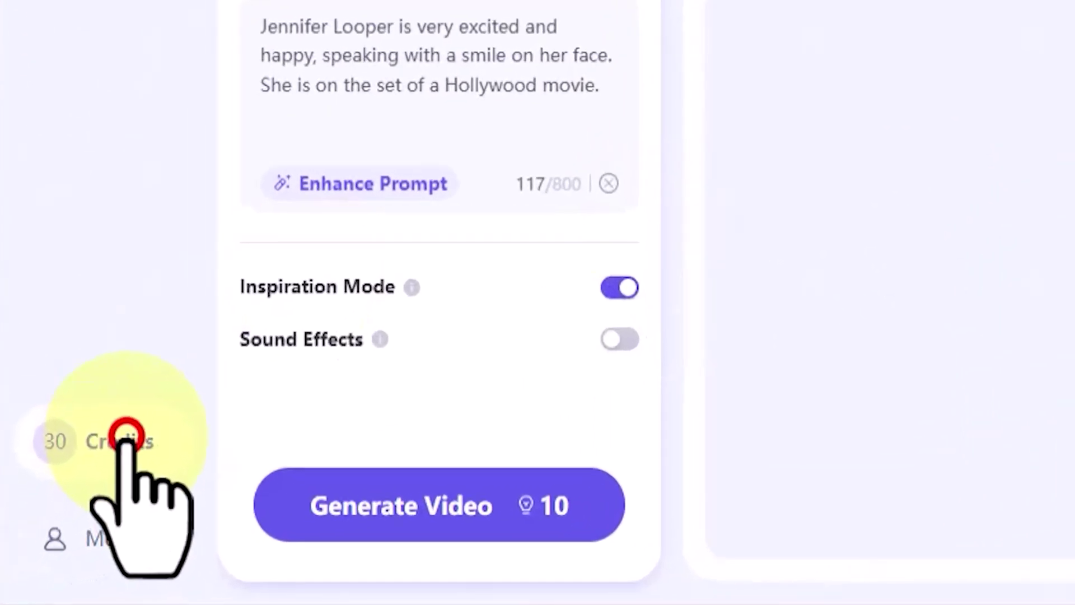
- Confirm the credit balance now stands at 30
click(126, 439)
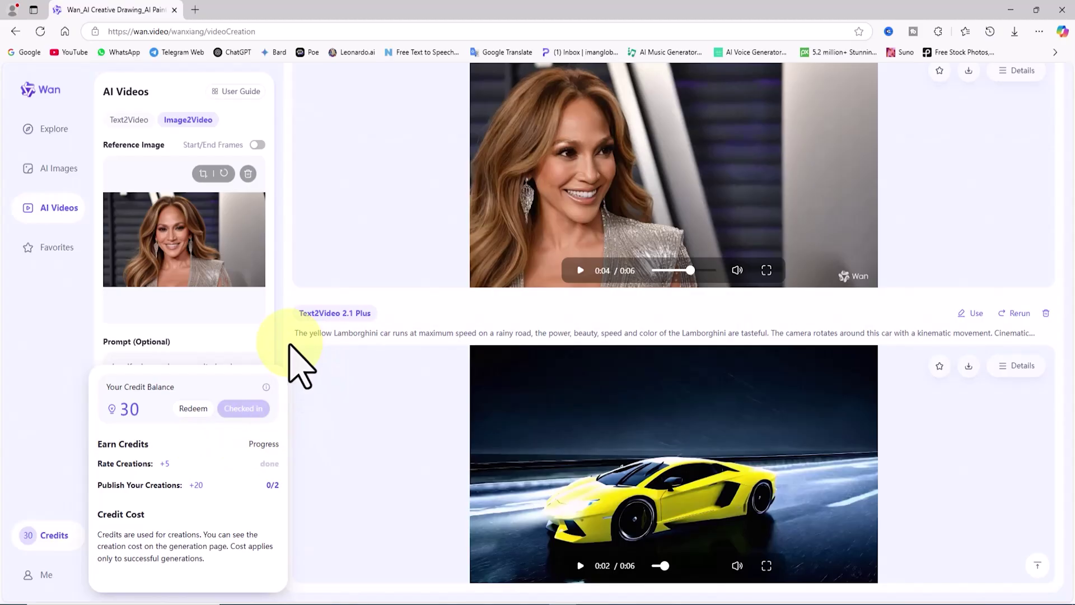
click(290, 344)
scroll(515, 396, up, 2)
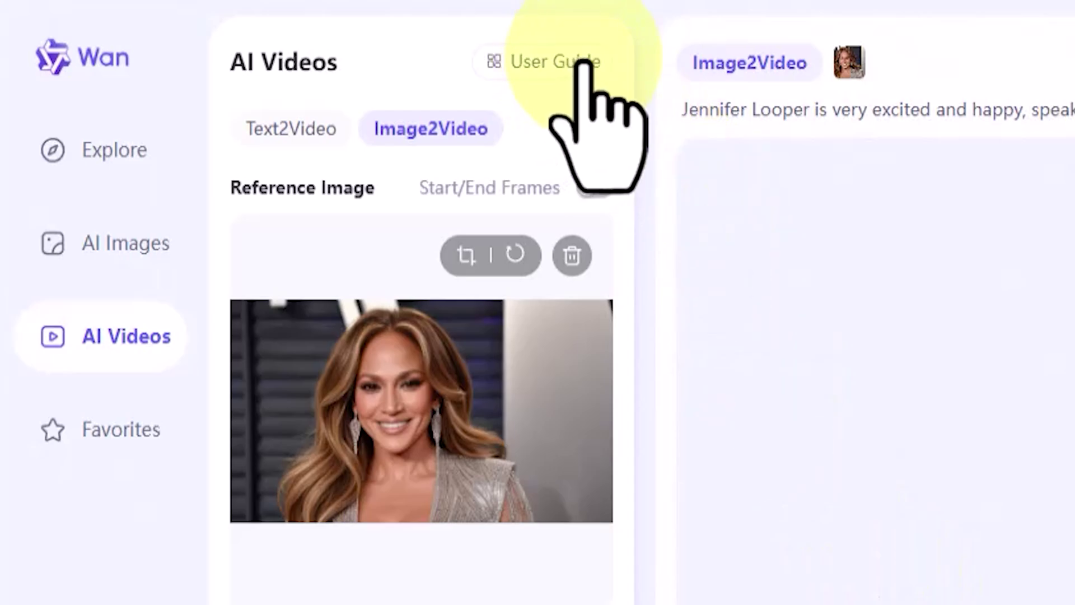
- Open the AI video guide at its Shot Types prompt examples and read through them
click(582, 63)
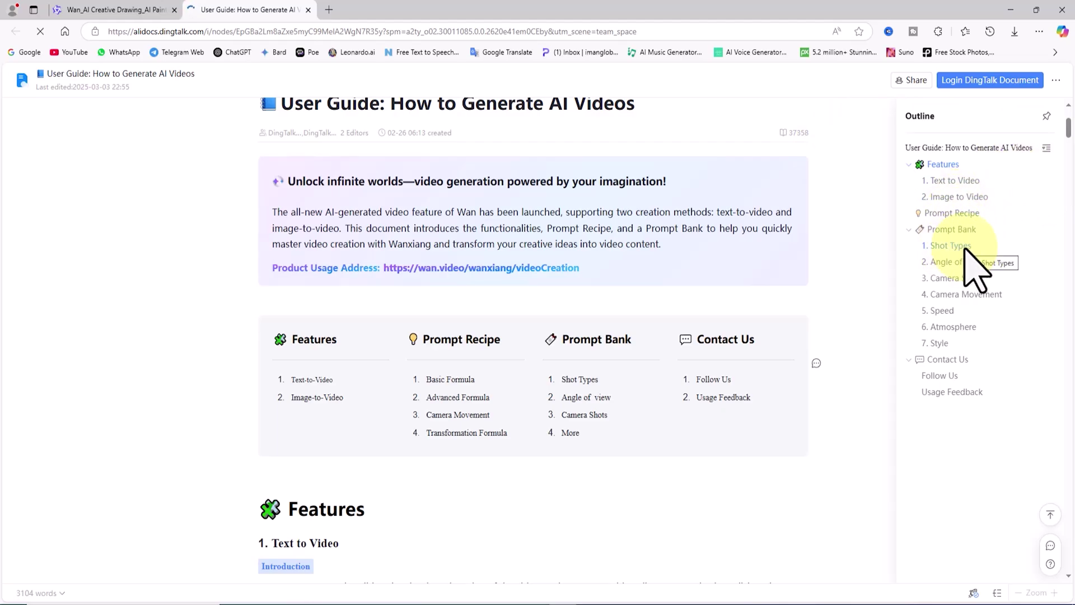
click(964, 293)
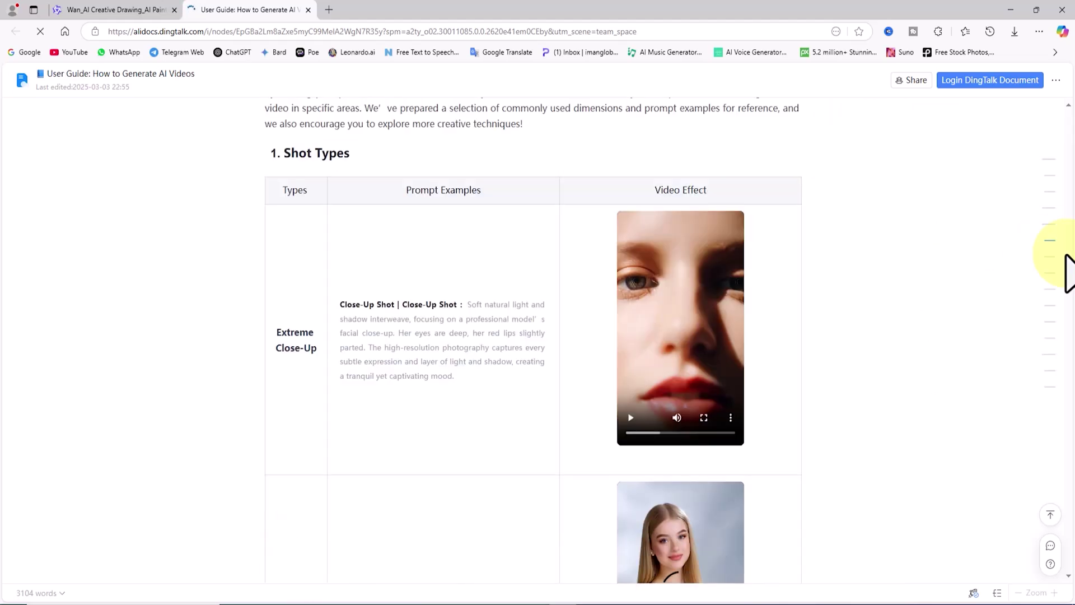
scroll(628, 360, down, 5)
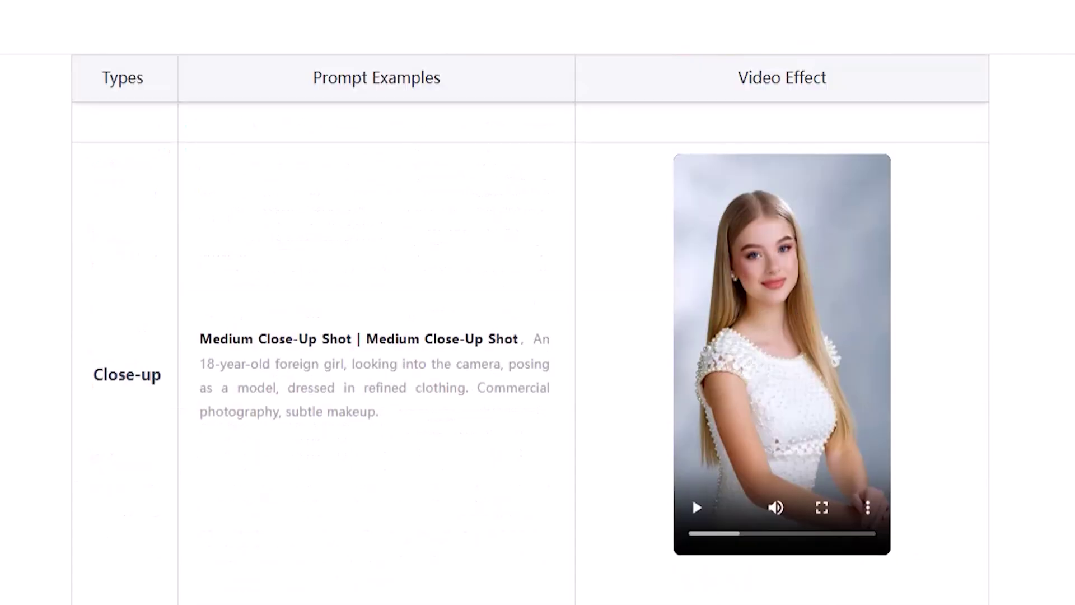
scroll(628, 360, down, 5)
scroll(628, 361, down, 5)
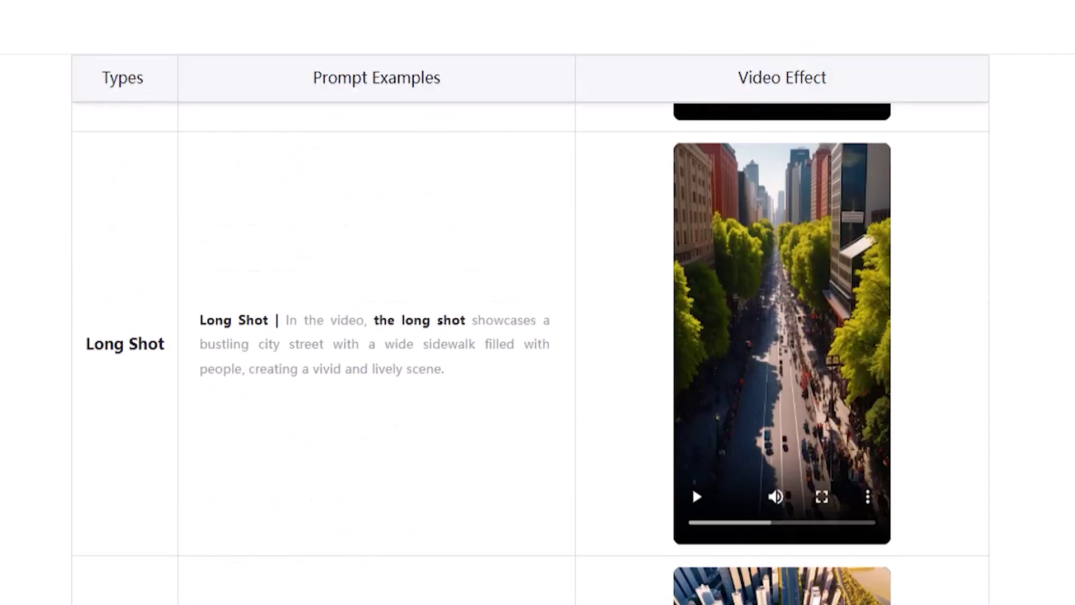
scroll(628, 360, down, 5)
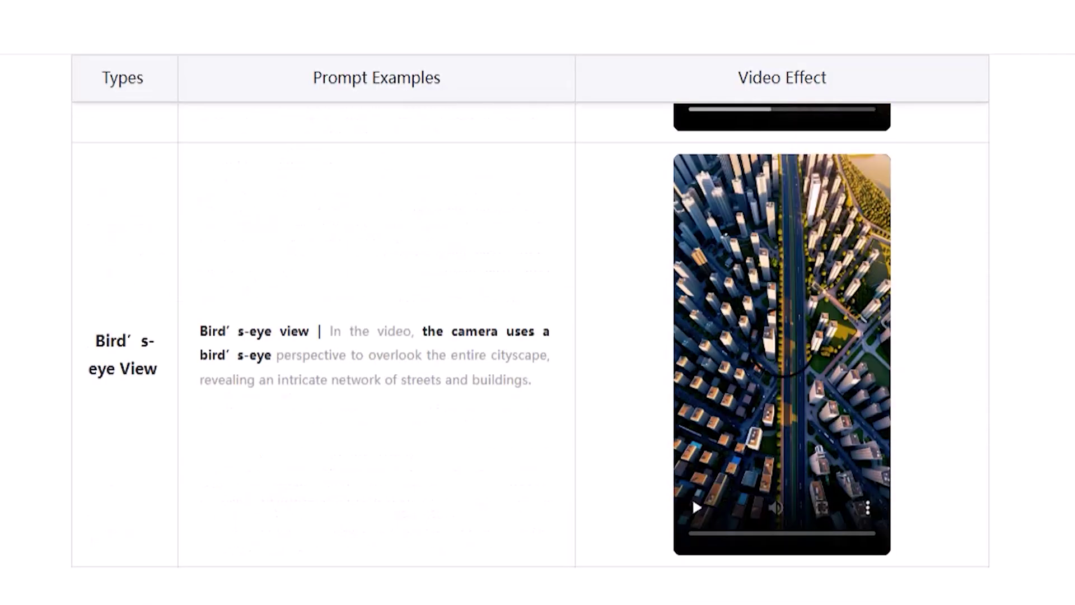
scroll(627, 360, down, 8)
scroll(782, 371, down, 12)
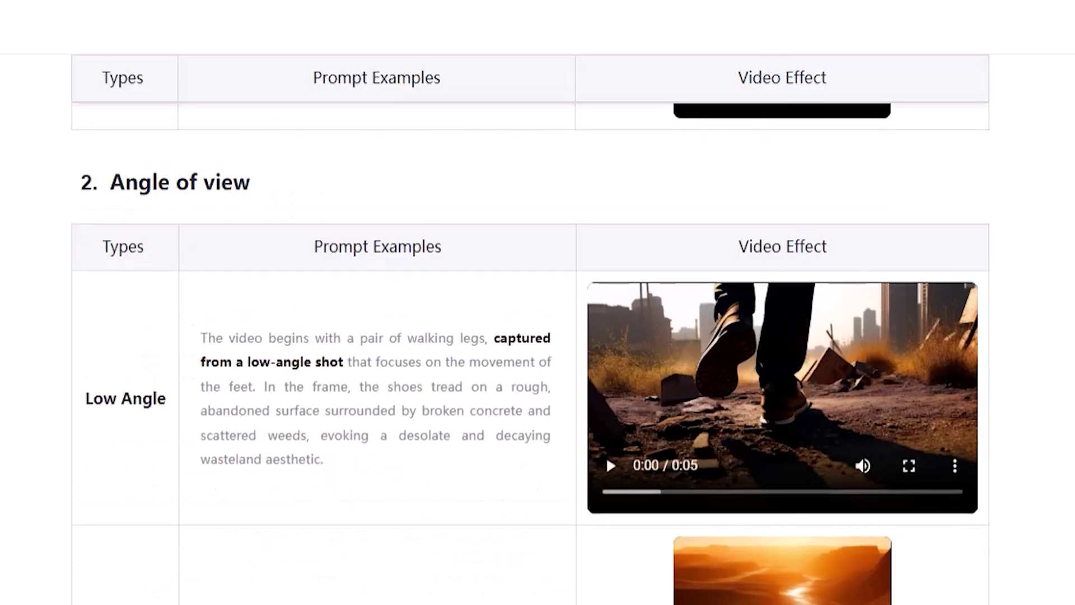
scroll(783, 371, down, 10)
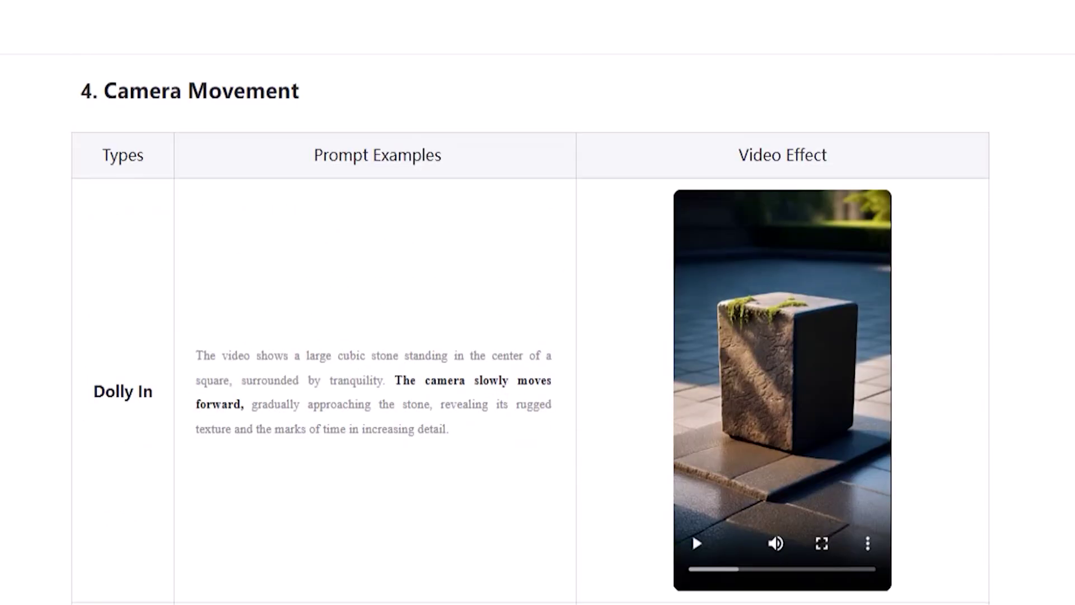
- Read on through the camera-movement and style examples such as Orbit, Cyberpunk and Wasteland
scroll(782, 370, up, 3)
scroll(531, 329, down, 6)
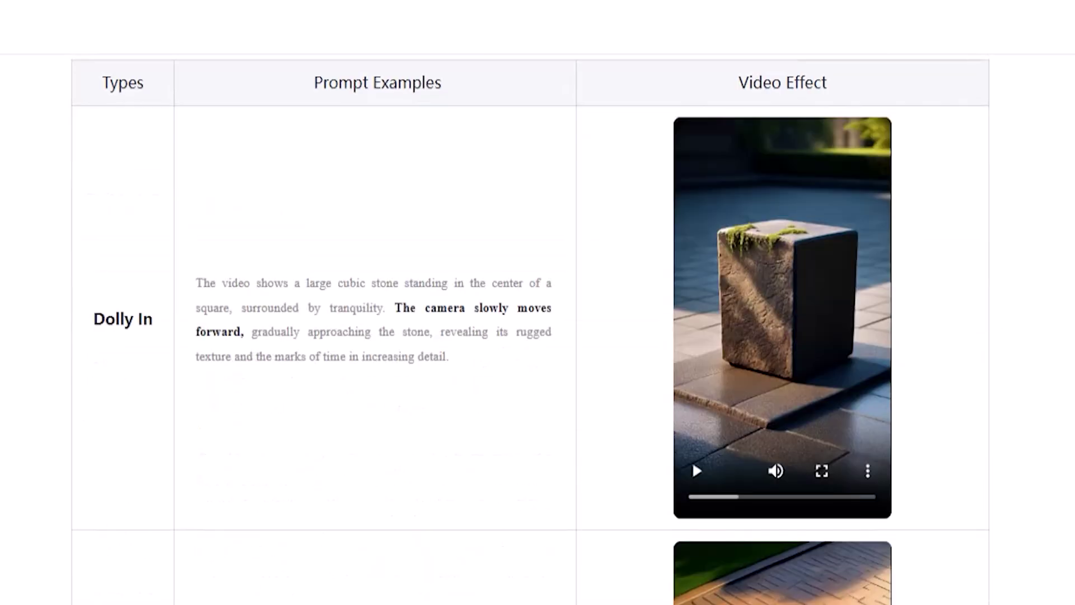
scroll(531, 329, down, 18)
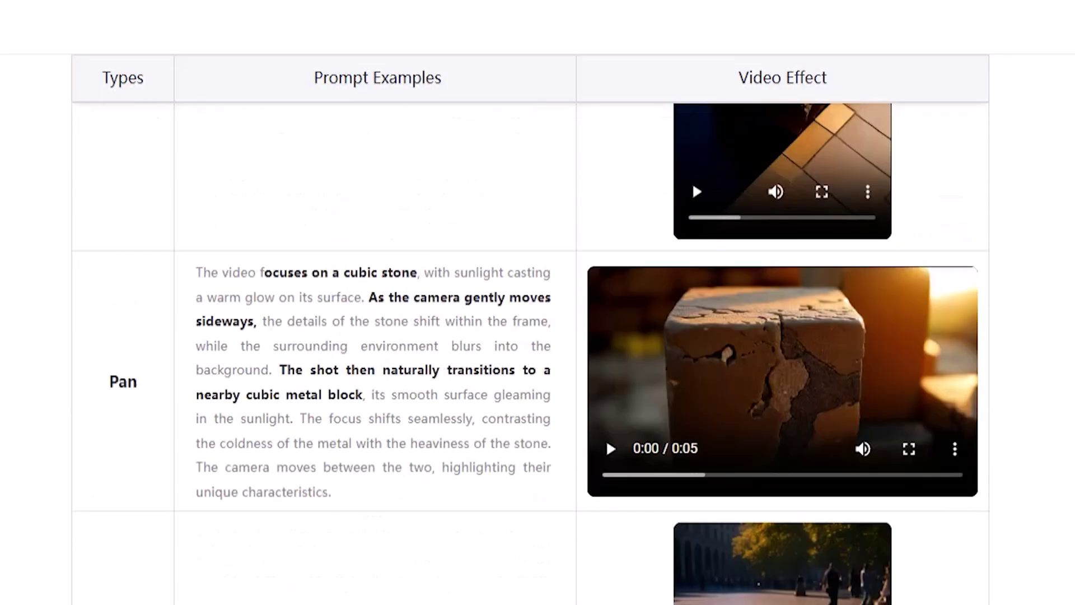
scroll(692, 502, down, 5)
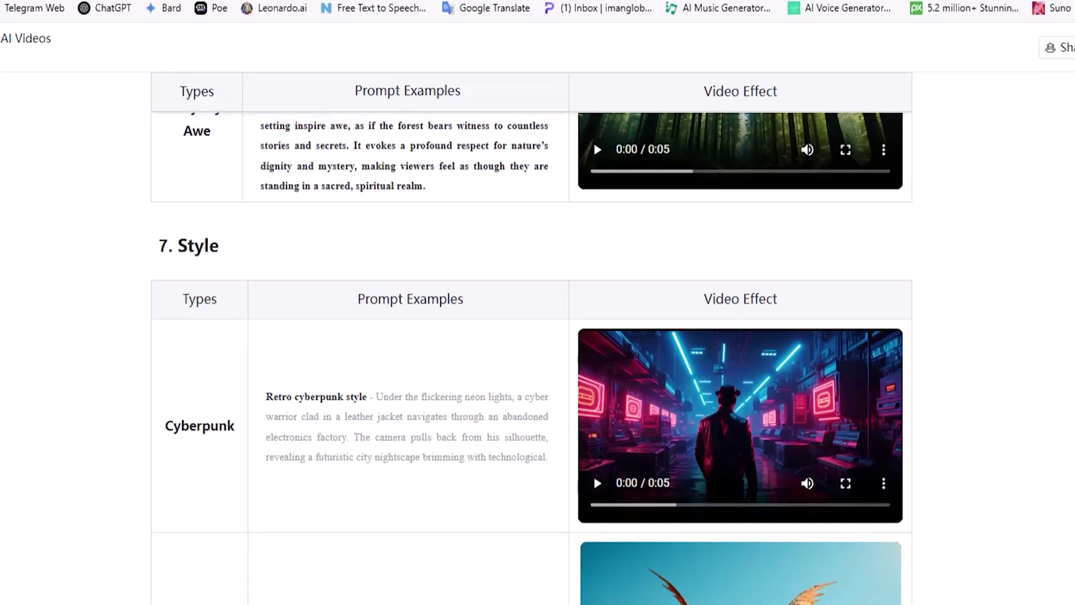
scroll(596, 295, down, 4)
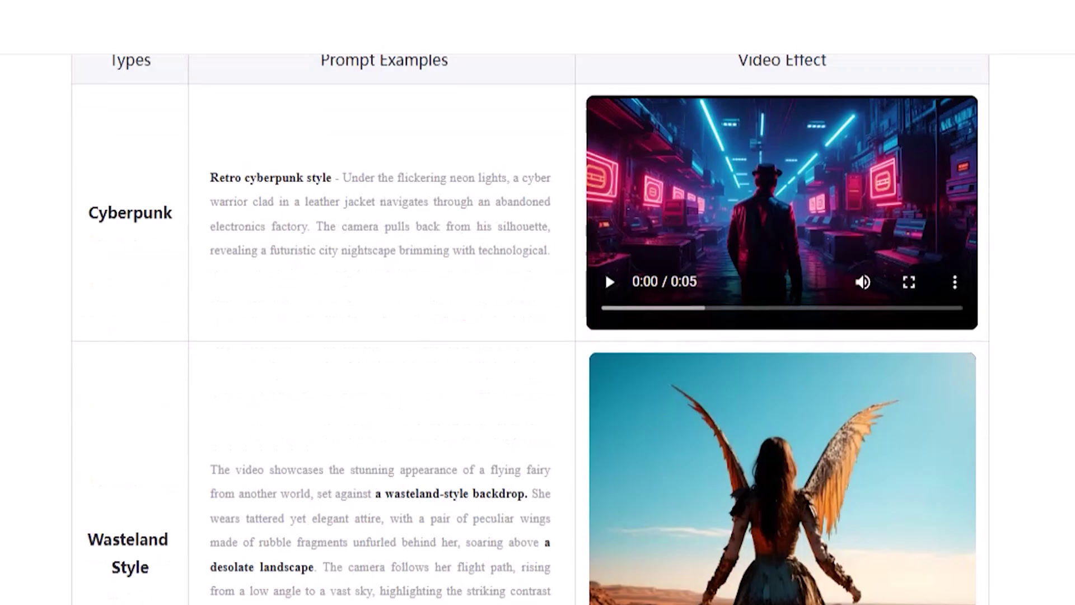
scroll(595, 295, up, 3)
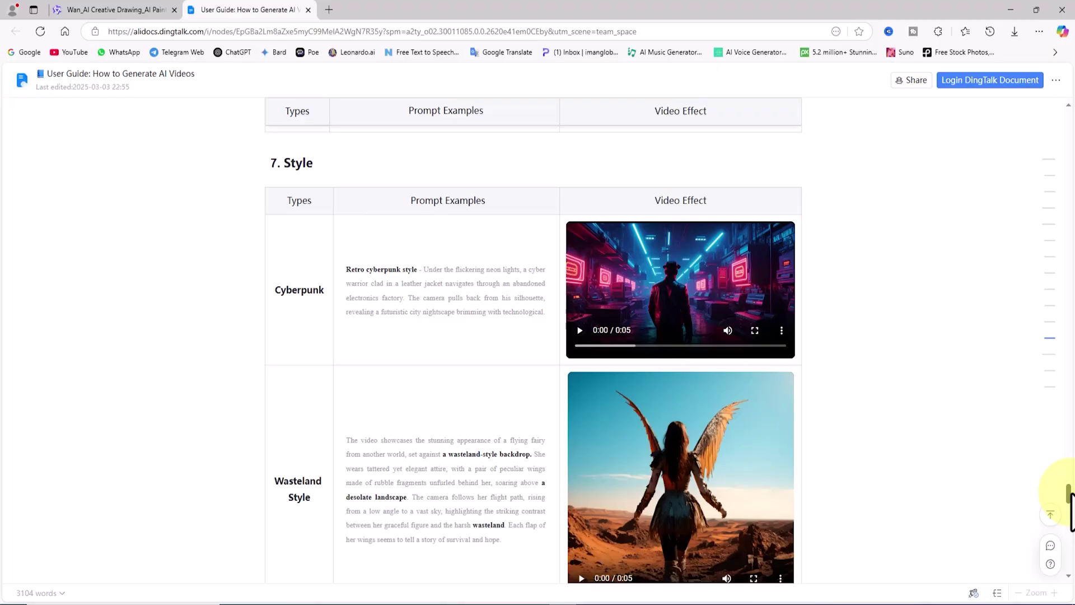
scroll(607, 392, down, 4)
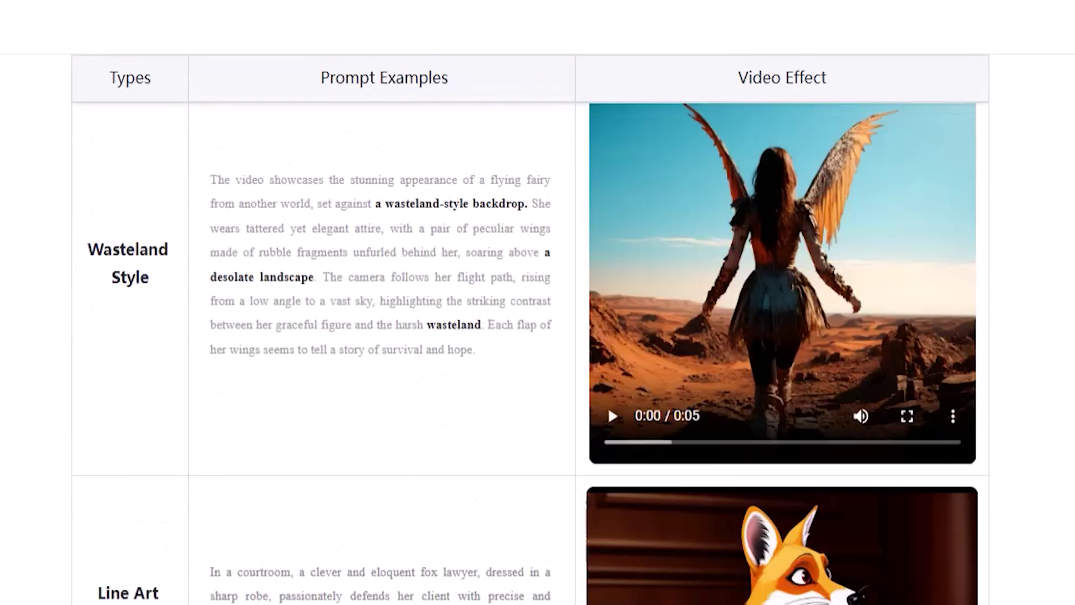
scroll(531, 353, down, 3)
scroll(531, 353, down, 3)
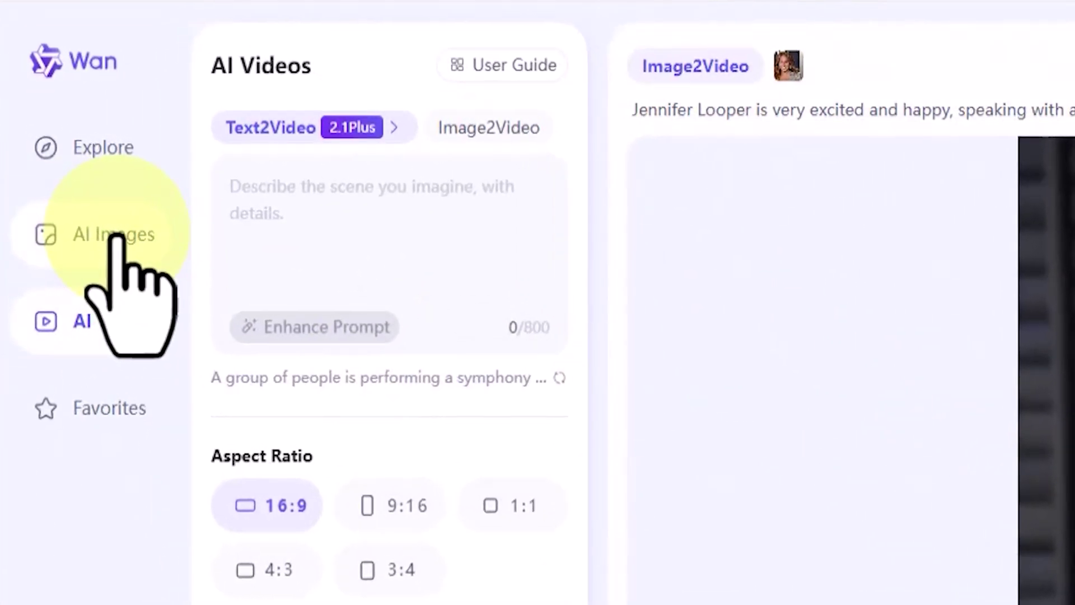
- Switch to AI Images and view the model options behind the Wan2.1 Plus selector
click(103, 214)
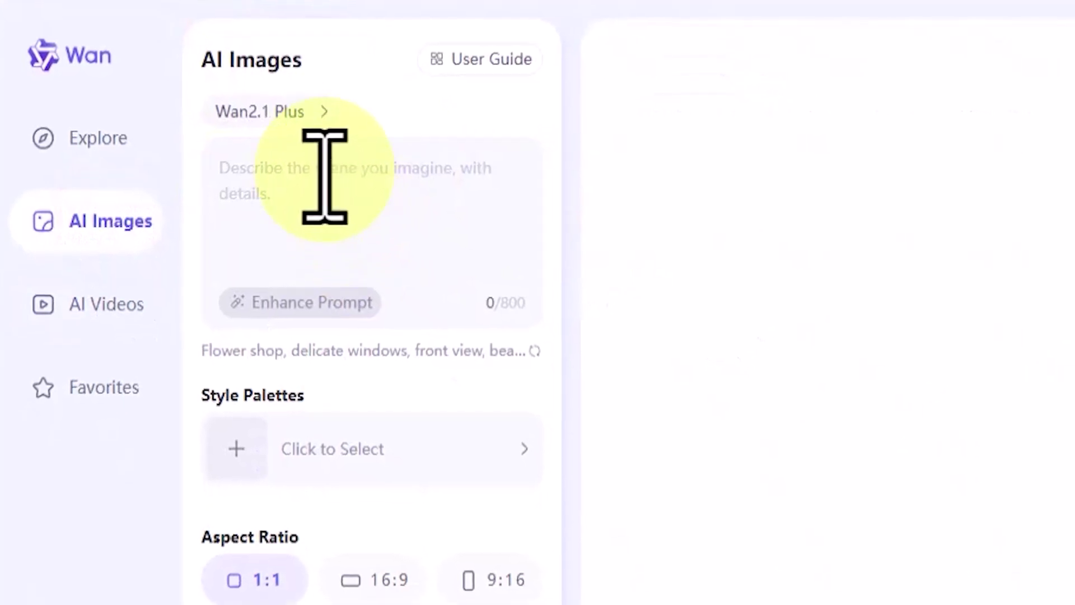
click(311, 106)
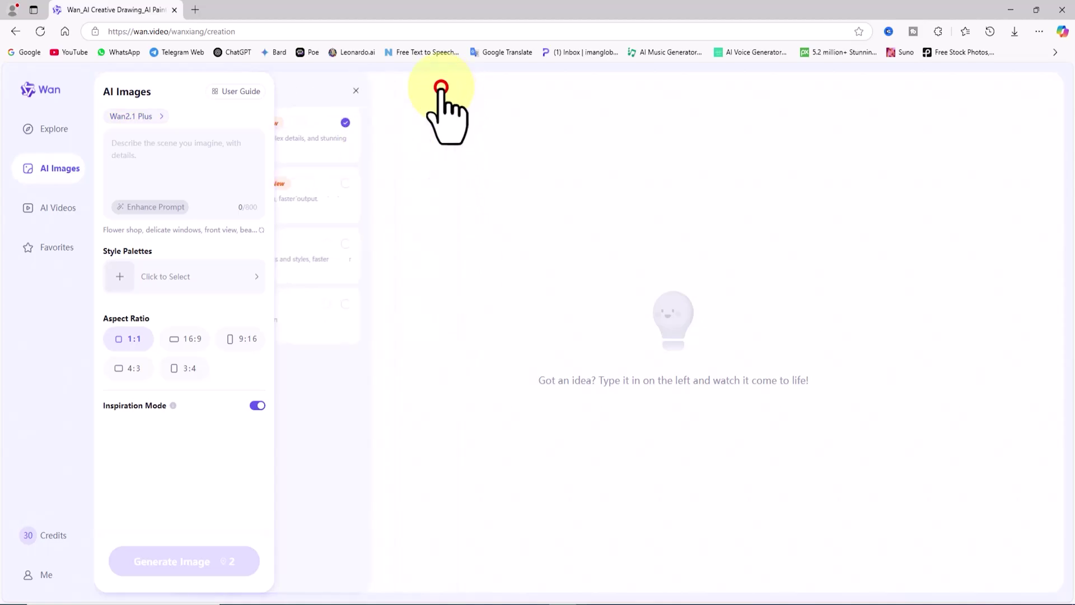
- Paste the copied portrait description into the prompt, leaving Style Palettes unselected
right_click(150, 148)
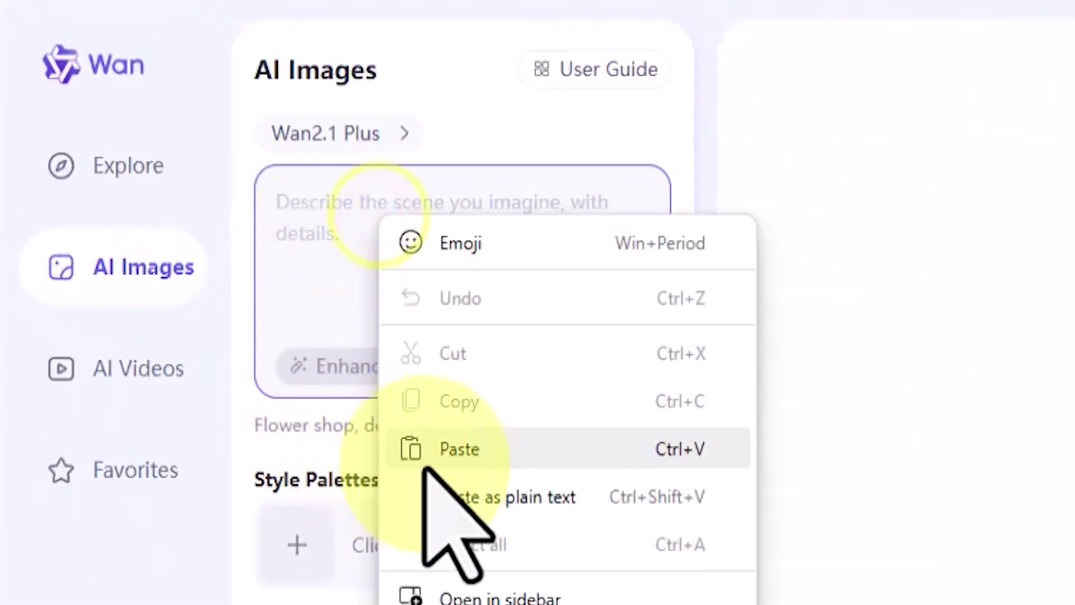
click(184, 242)
click(462, 457)
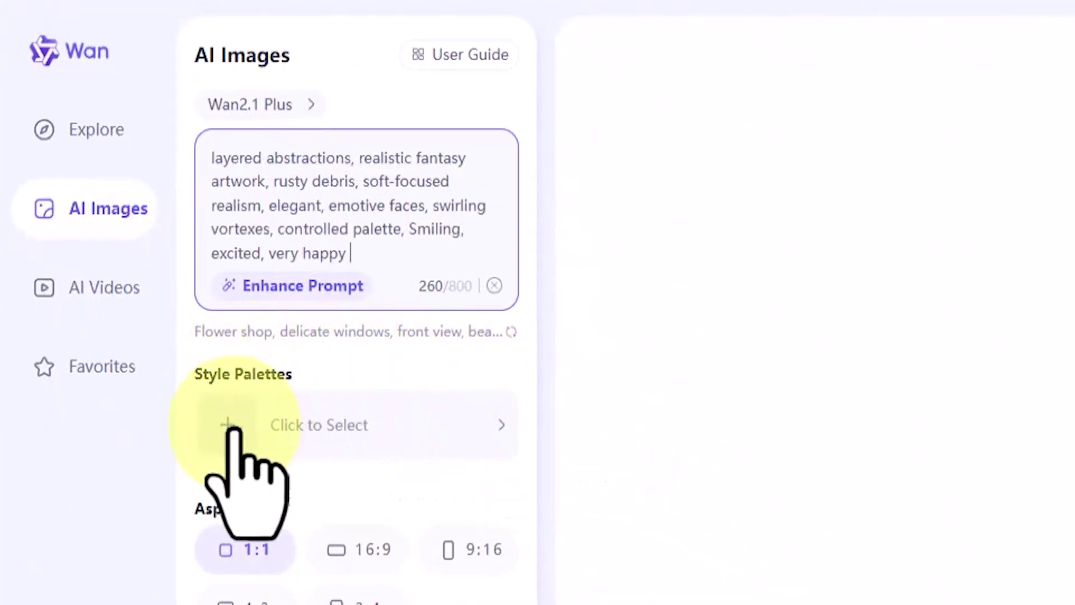
click(461, 425)
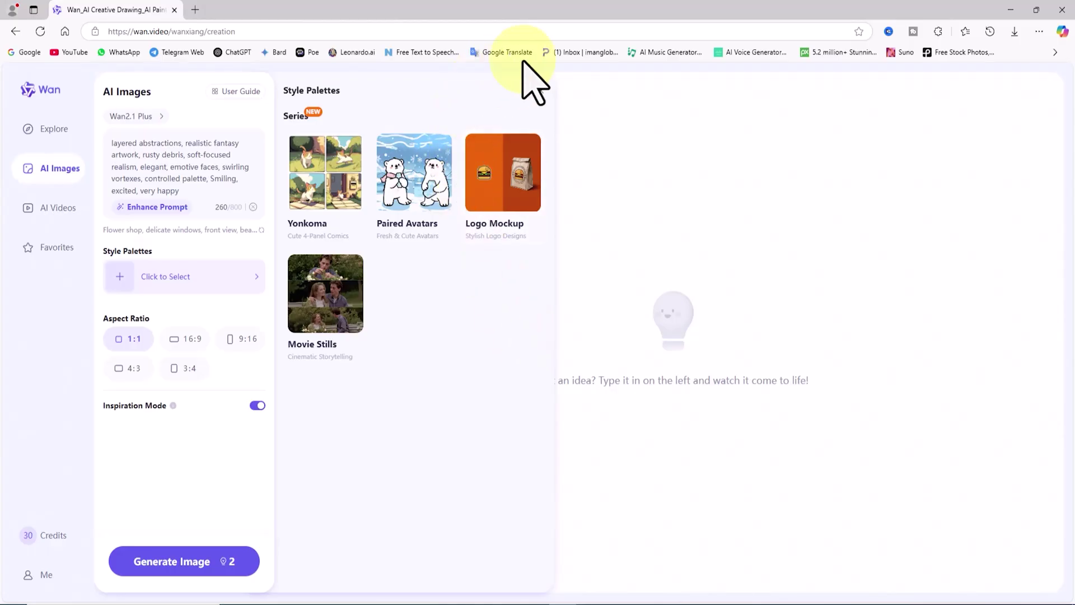
click(540, 88)
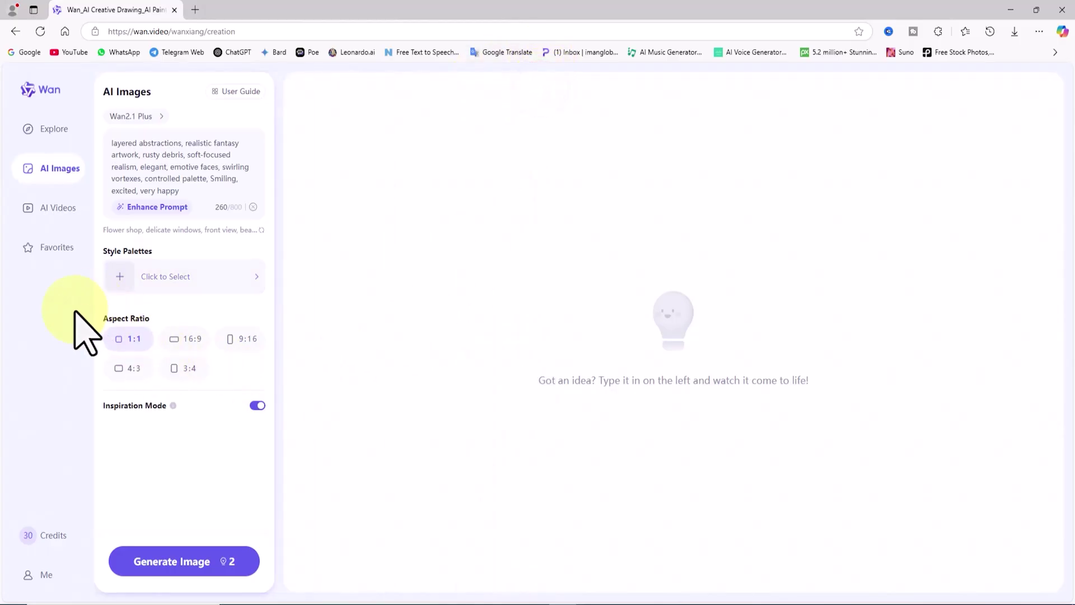
- Set the aspect ratio to 16:9 and generate the images
click(188, 339)
click(245, 339)
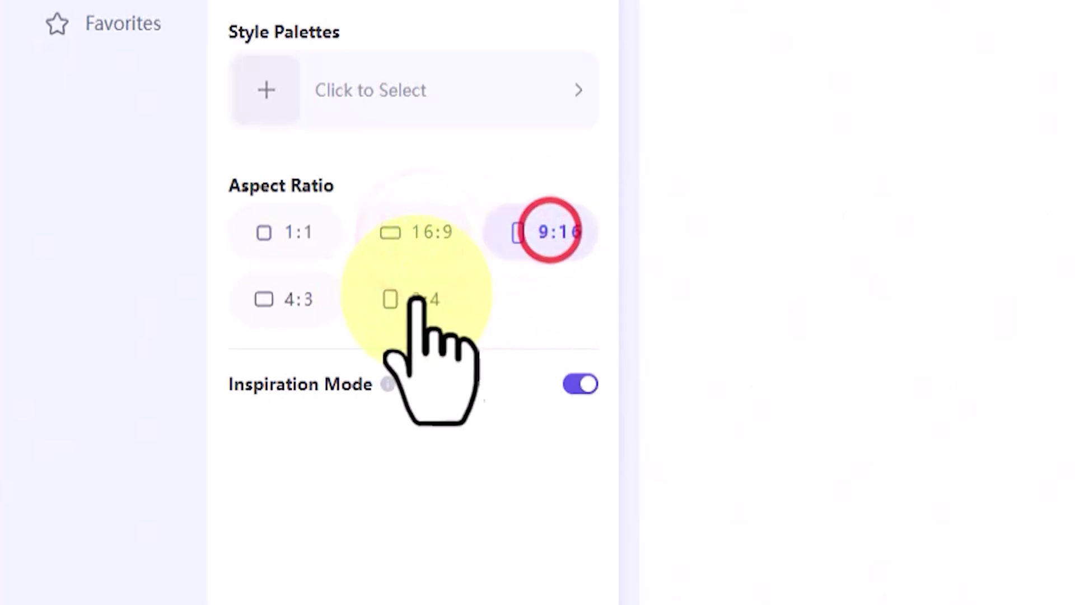
click(414, 300)
click(281, 300)
click(435, 232)
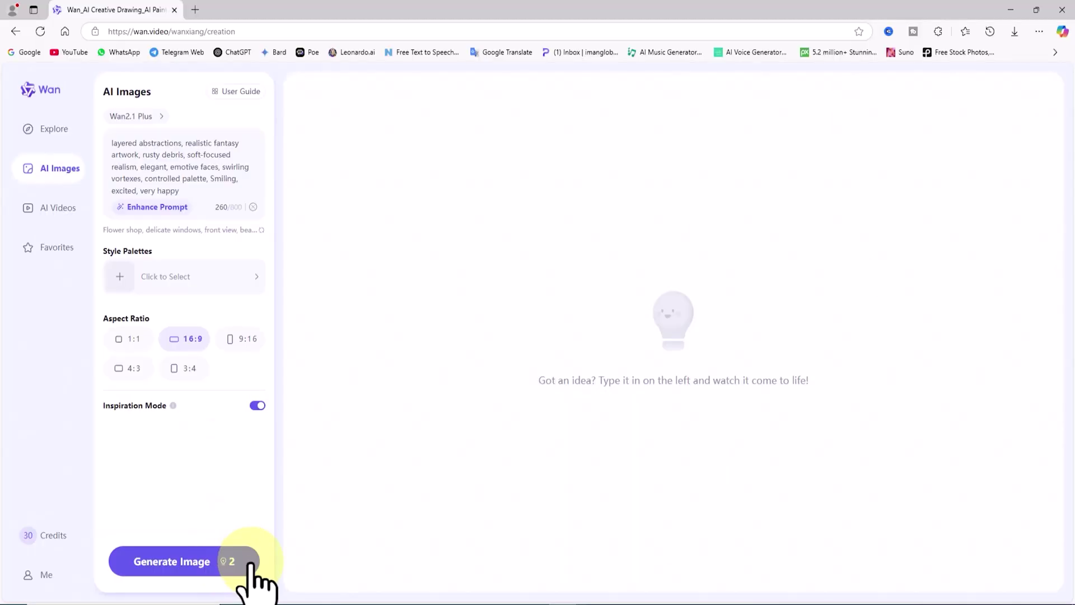
click(246, 562)
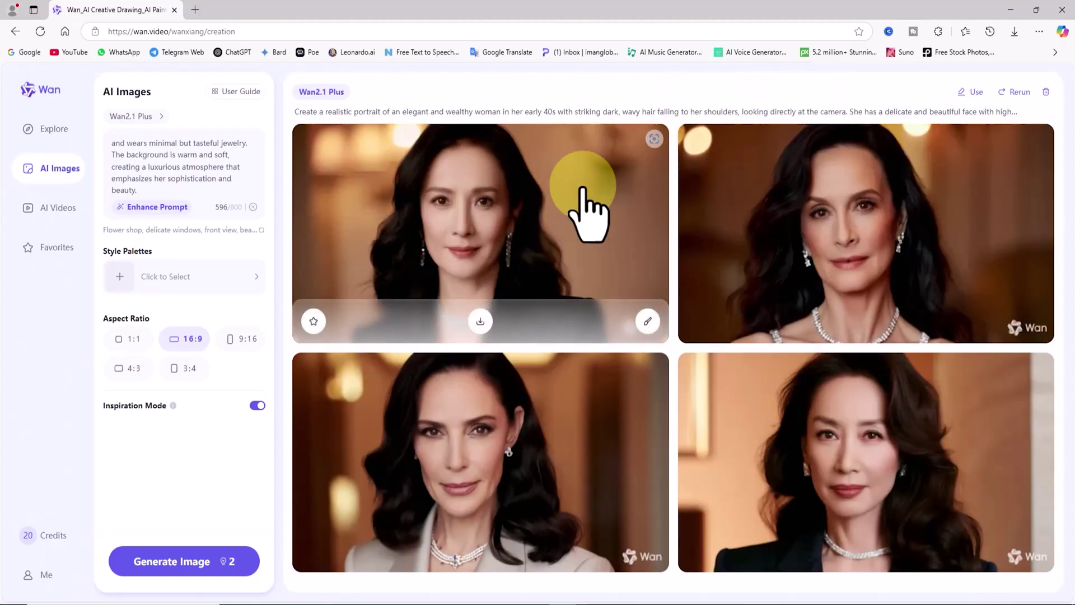
- Review all four generated portraits enlarged, then return to the grid
click(571, 193)
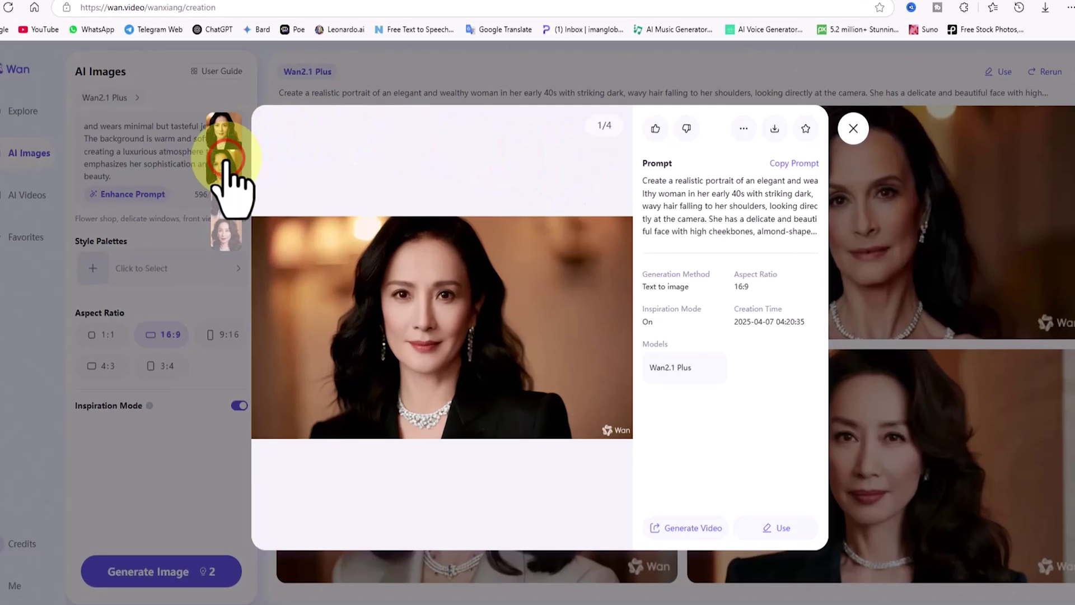
click(242, 175)
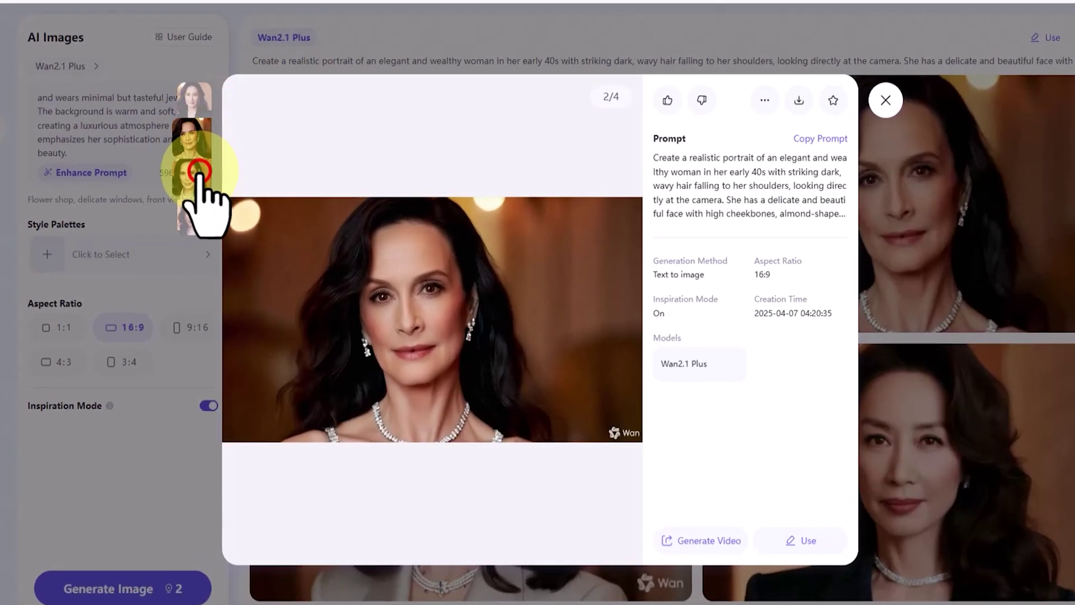
click(215, 184)
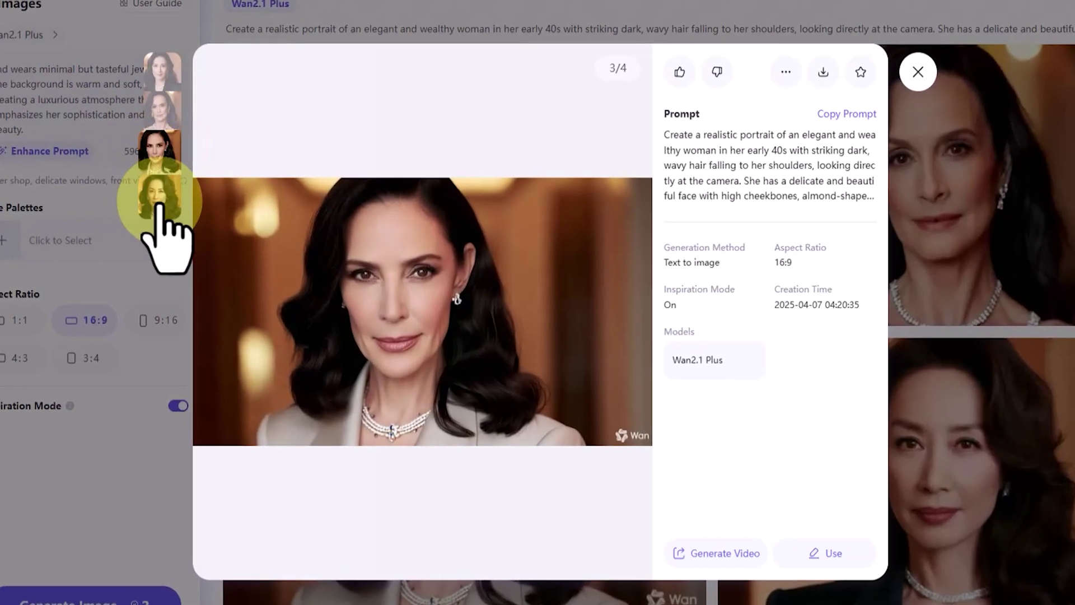
click(176, 204)
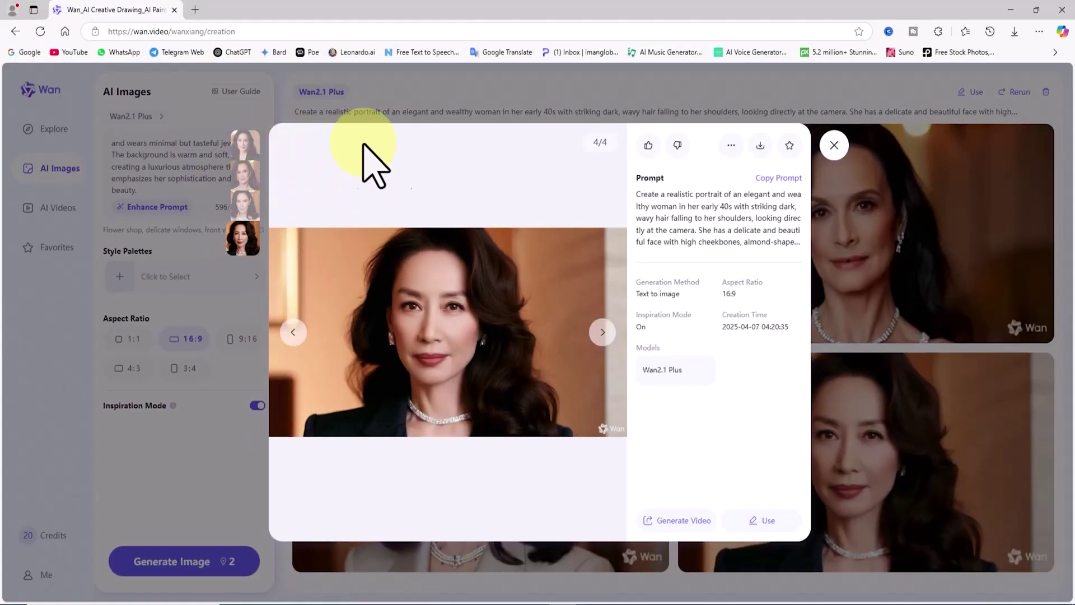
click(834, 145)
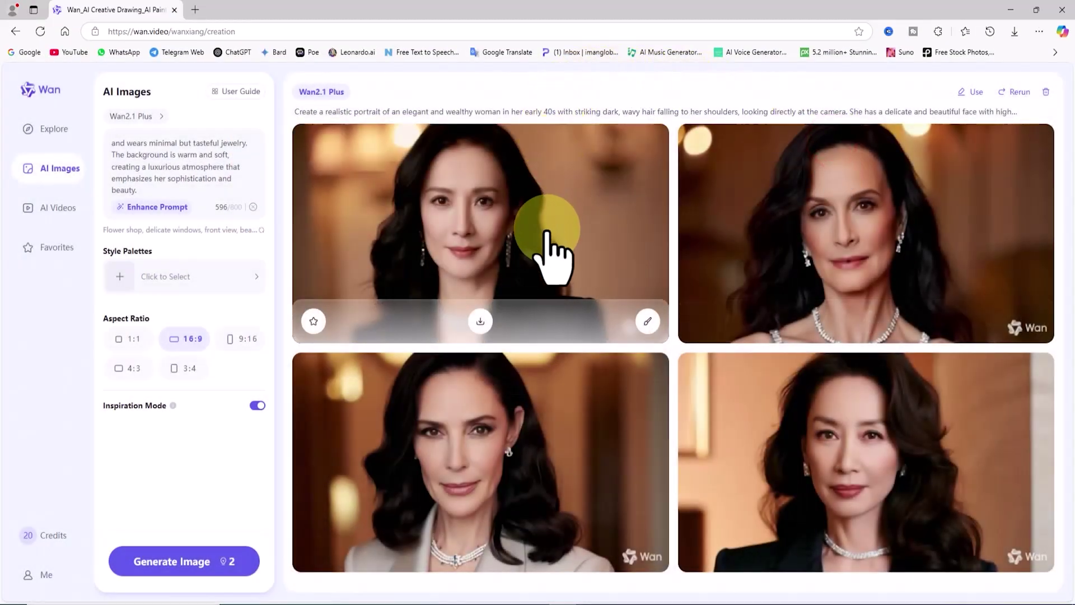
- Download the first portrait without watermark and check the PNG in Photos
click(480, 321)
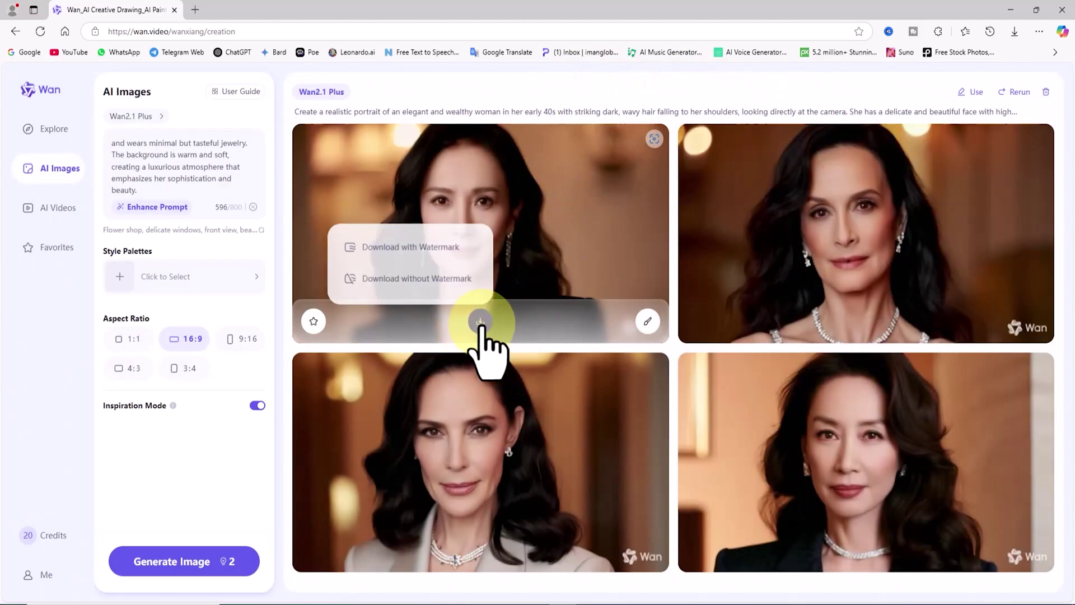
click(479, 275)
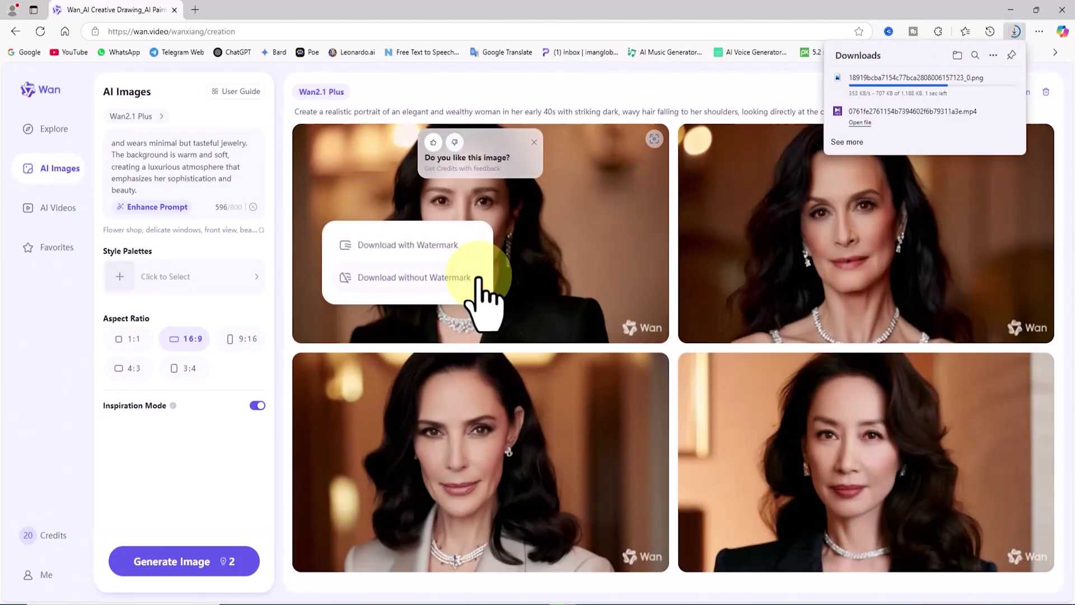
click(924, 78)
scroll(588, 280, up, 3)
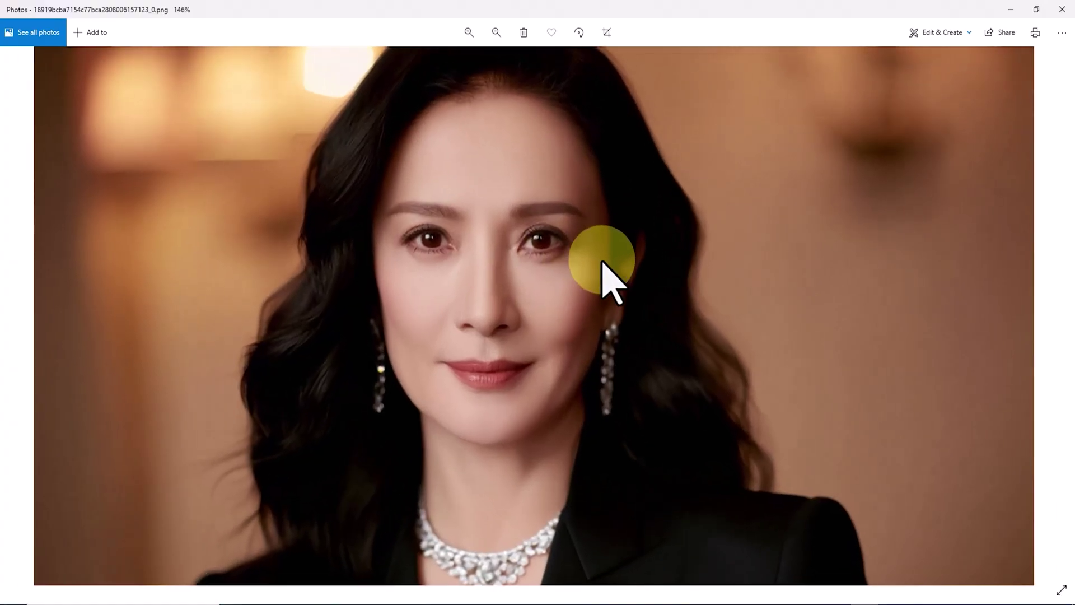
scroll(661, 277, down, 3)
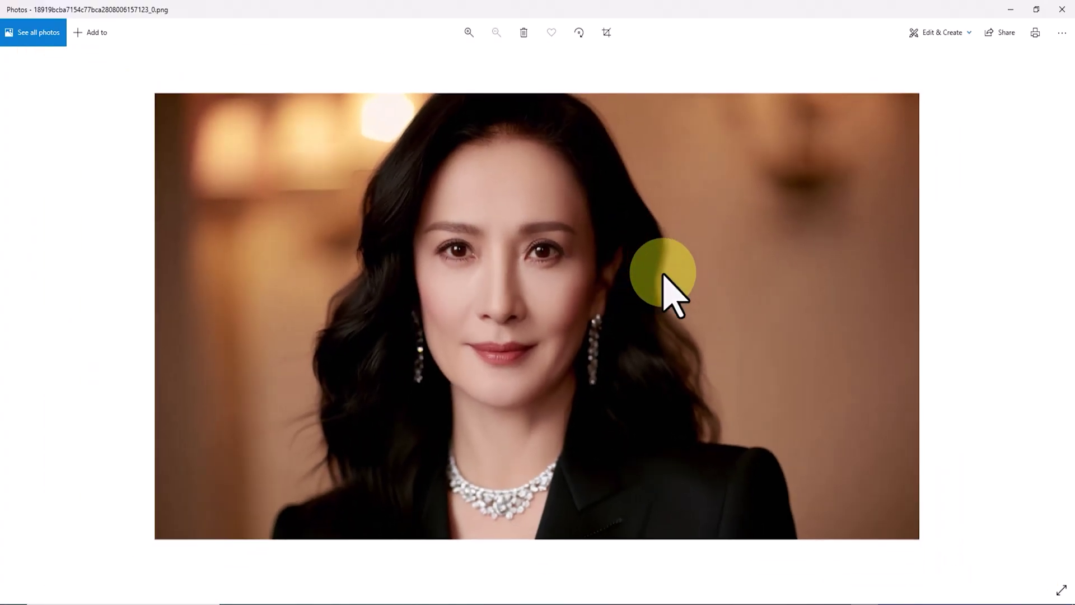
click(1063, 10)
click(747, 81)
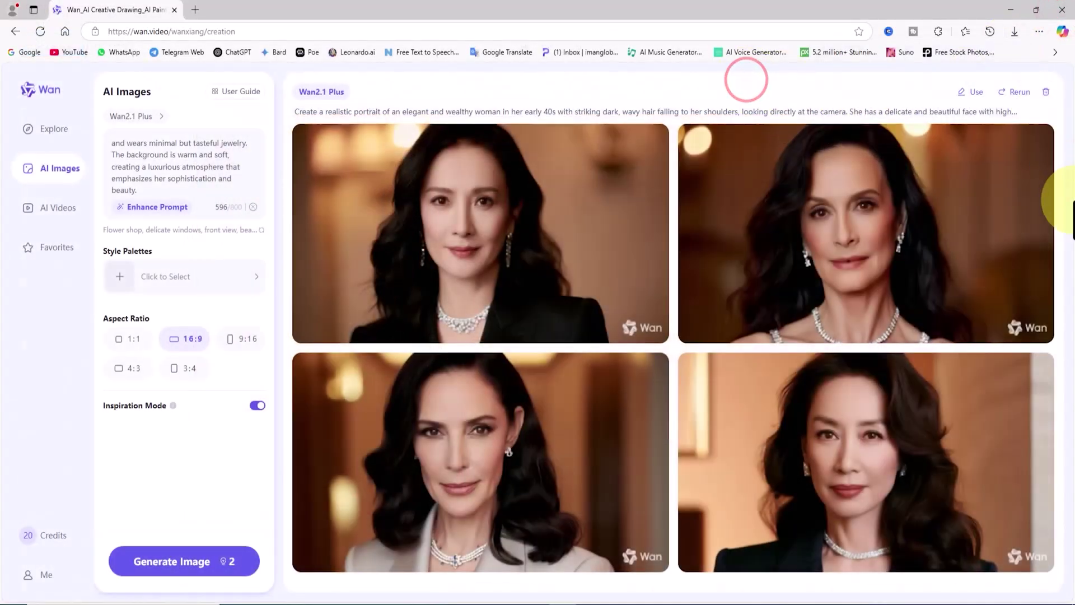